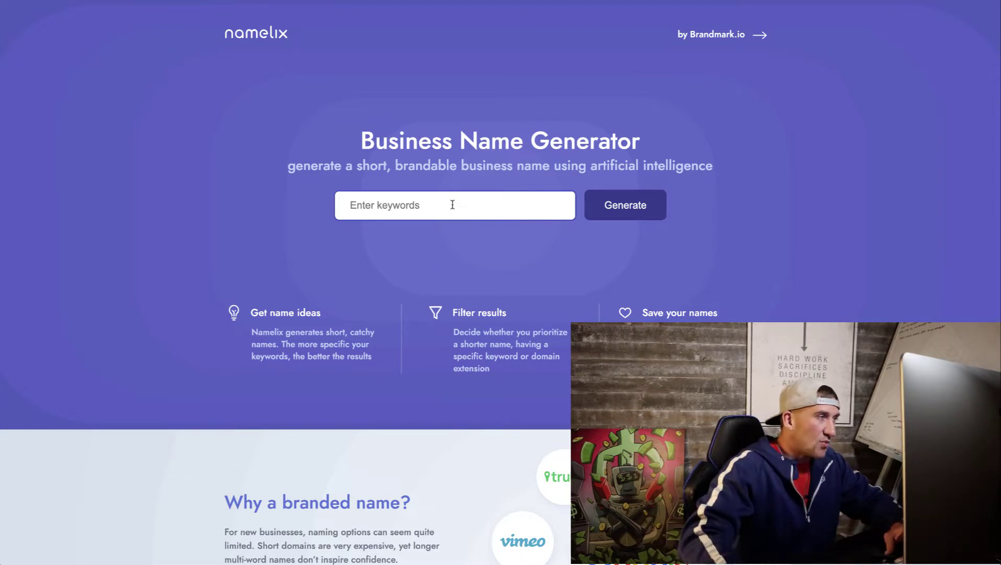
Step: Submit the keyword "animal" to the business name generator
click(456, 204)
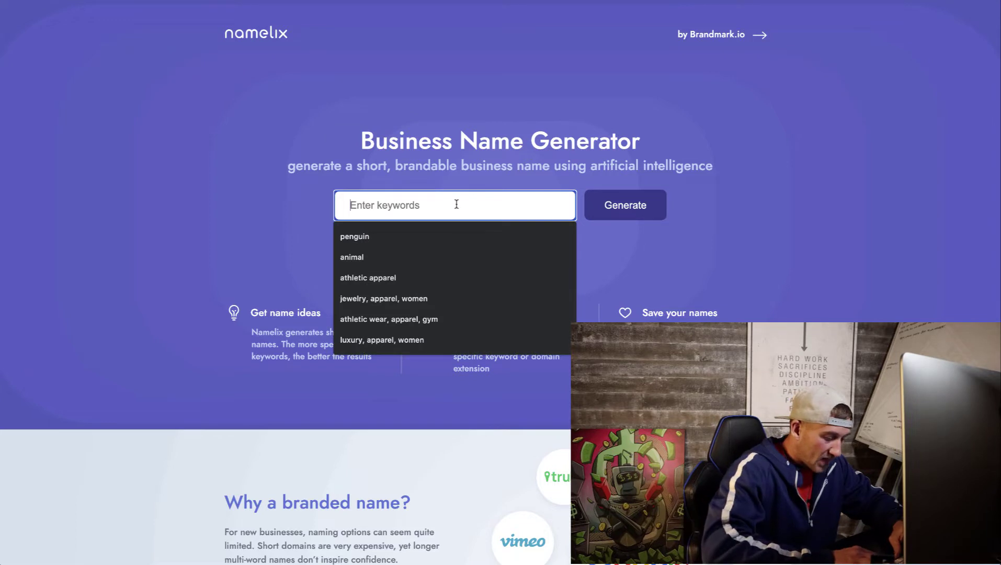
text(animal)
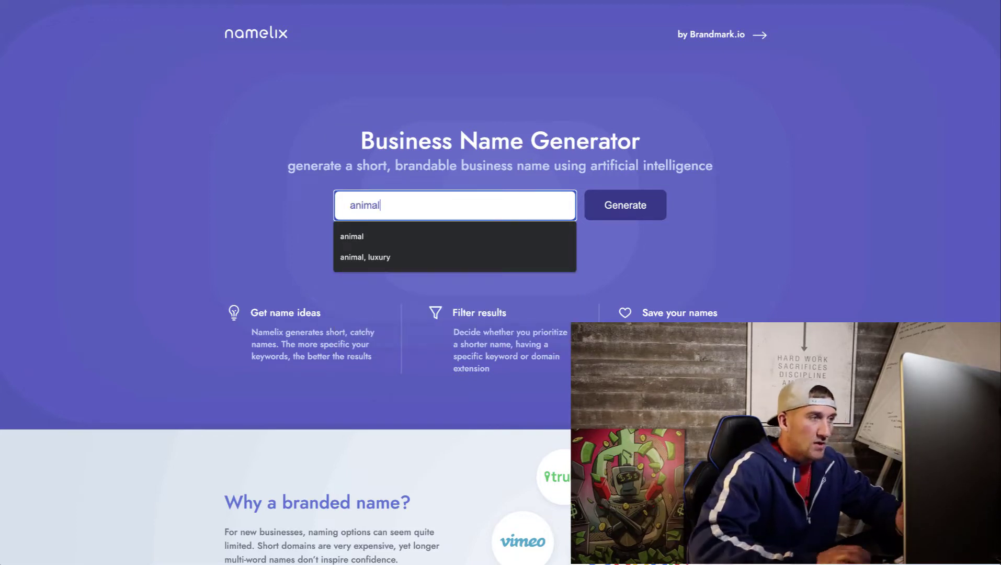
click(662, 216)
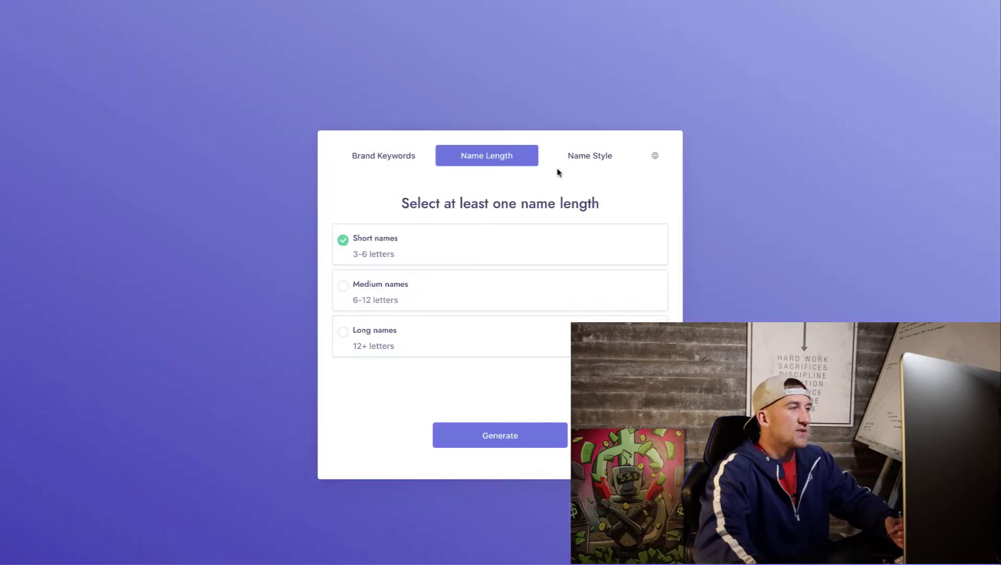
Step: Check the brand keyword and the short 3-6 letter name length, choose the Mispellings name style, and generate the names
click(376, 158)
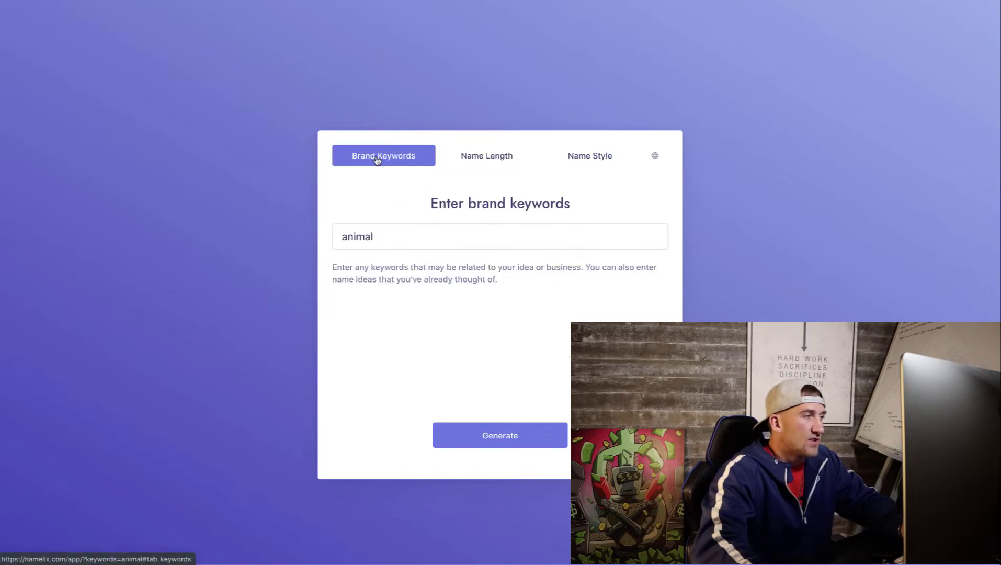
click(479, 164)
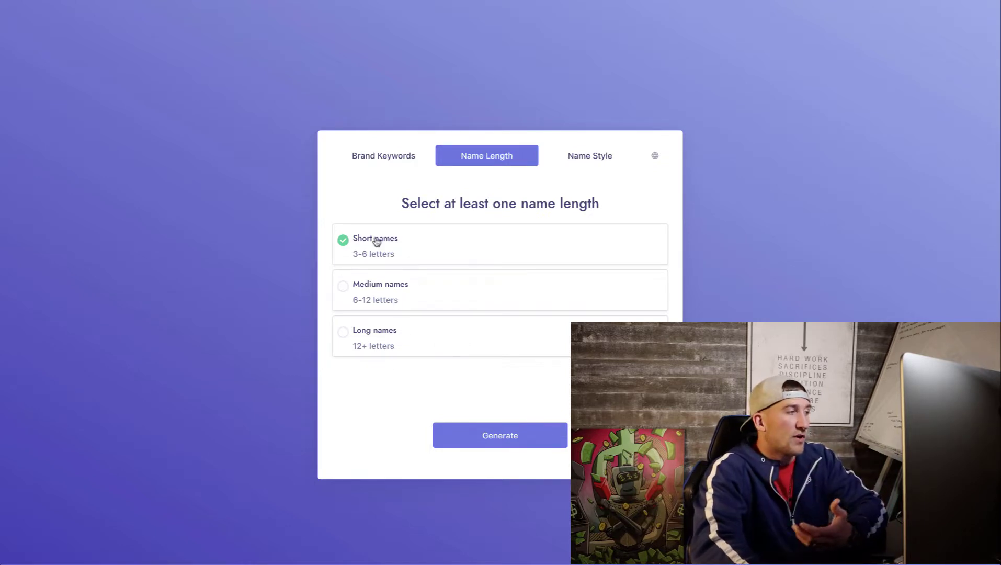
click(594, 162)
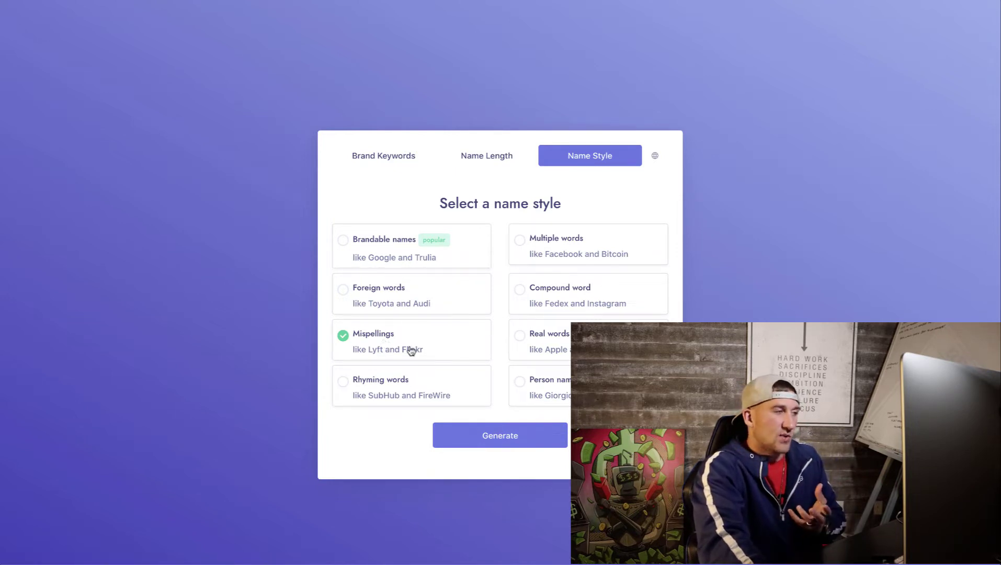
click(496, 441)
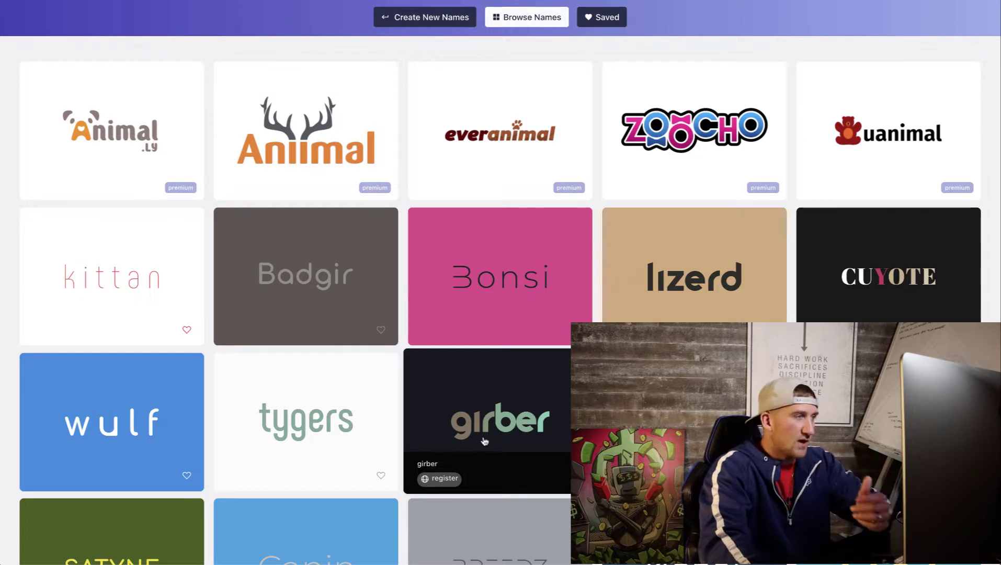
Step: Look through the generated animal-themed names and logos, checking the kittan, Bonsi and lizerd cards and the rows further down
mouse_move(122, 290)
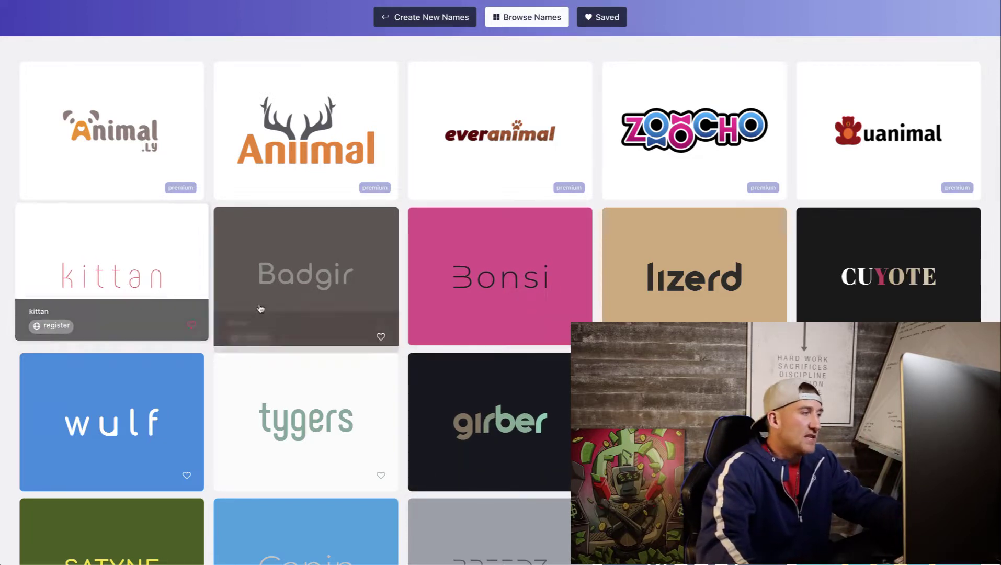
mouse_move(526, 289)
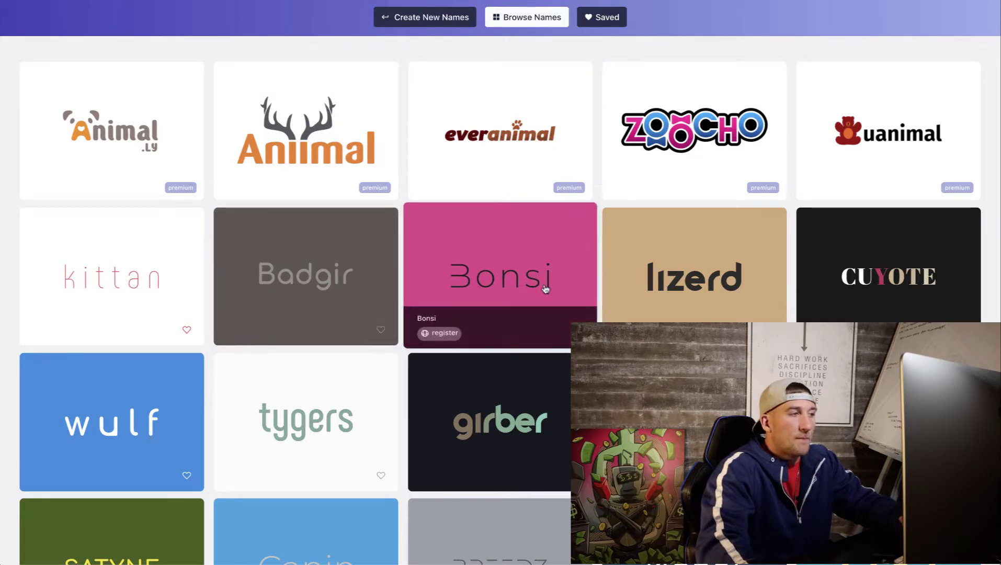
mouse_move(739, 284)
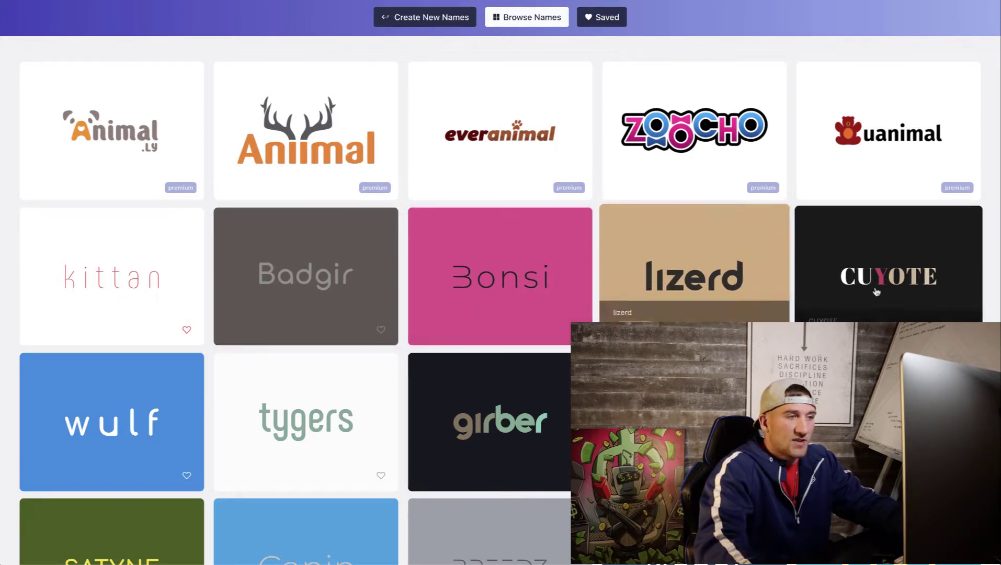
scroll(728, 282, down, 2)
scroll(728, 282, down, 6)
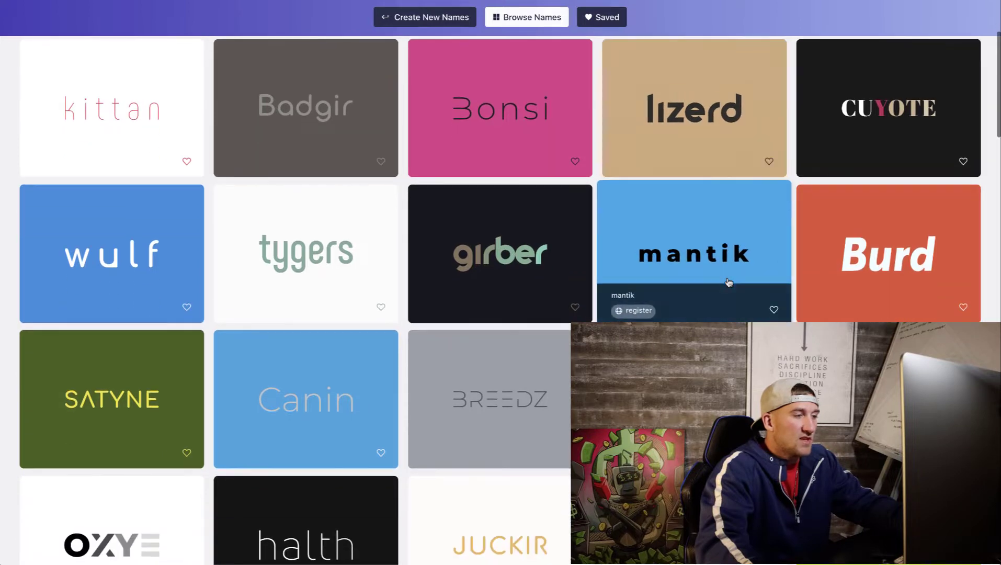
scroll(729, 282, down, 6)
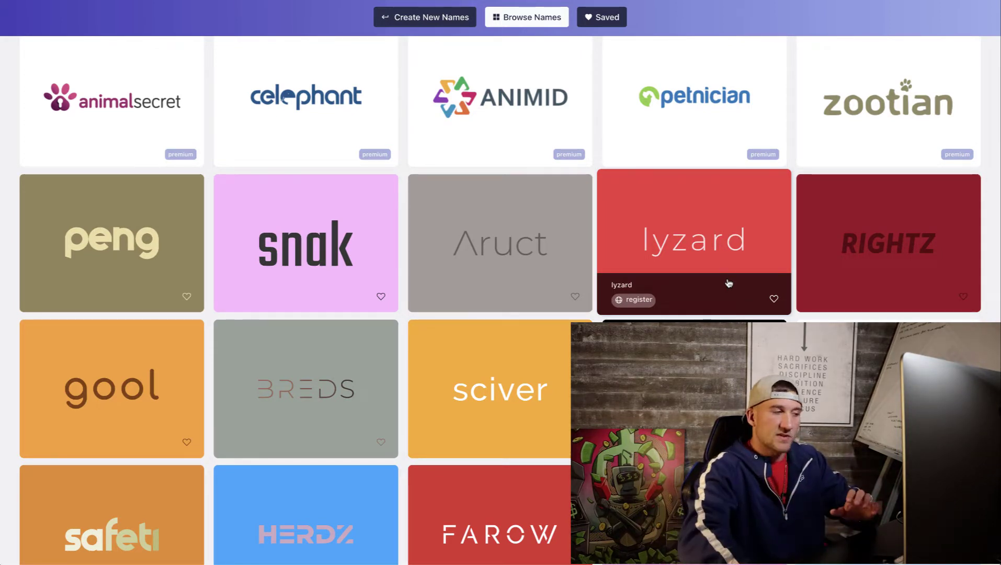
scroll(731, 283, up, 10)
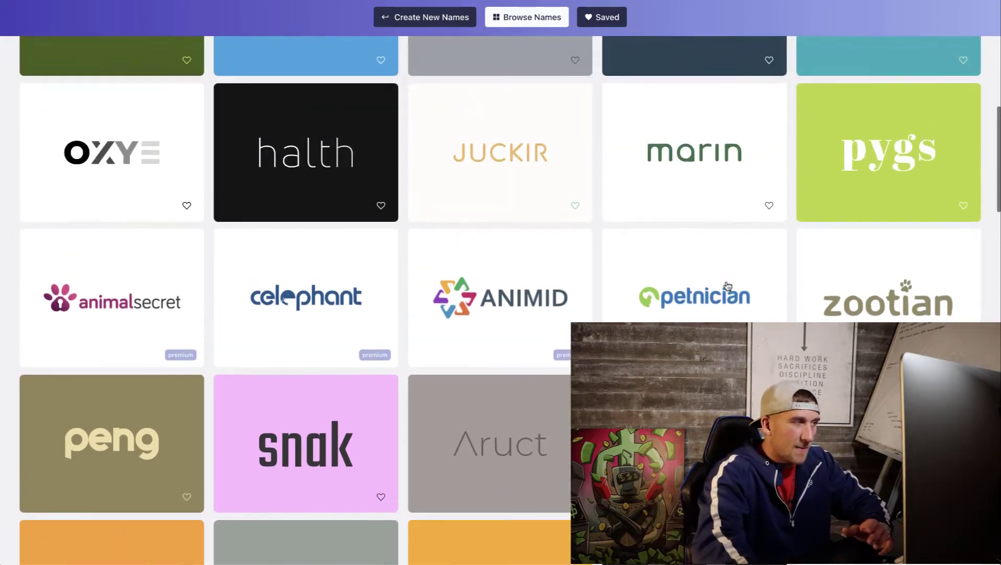
scroll(727, 286, up, 3)
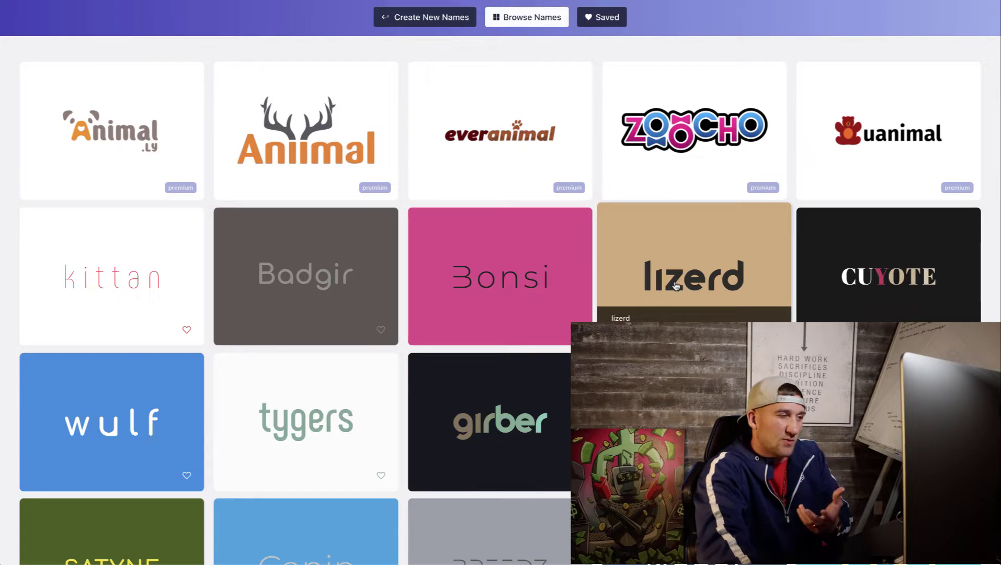
Step: Open the lizerd logo, browse its alternative designs up to the one with the green ring, and check the purchase option
click(675, 285)
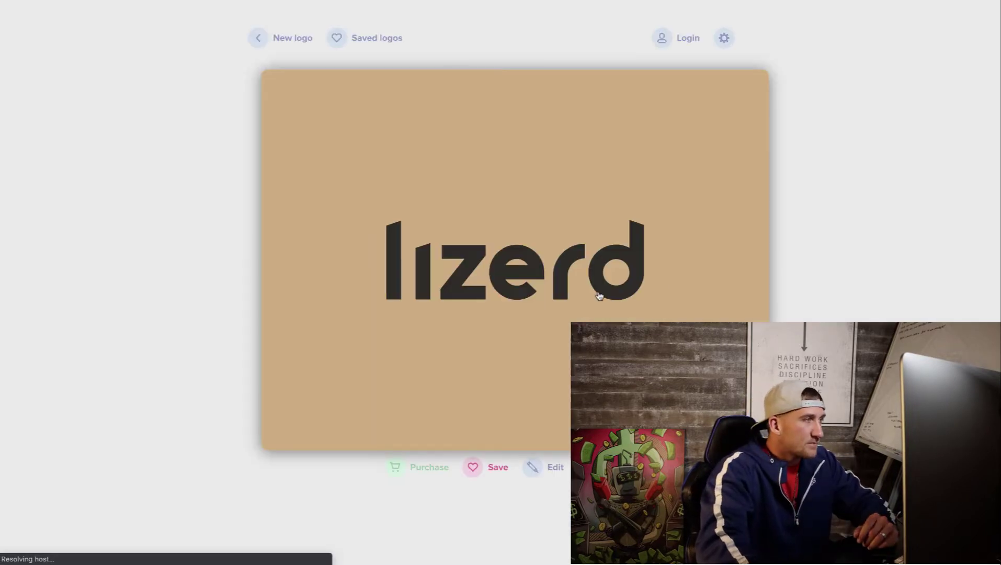
click(889, 288)
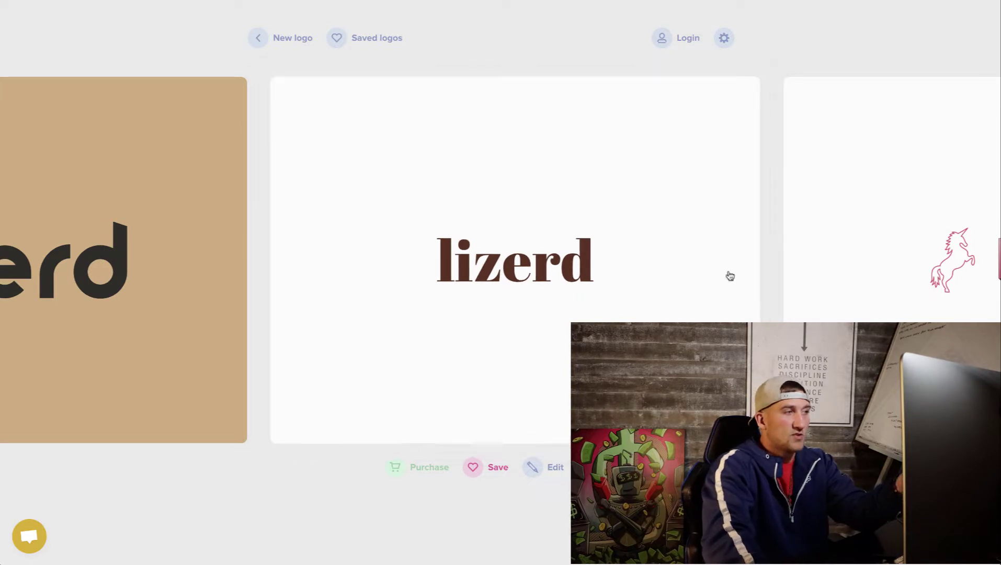
click(900, 268)
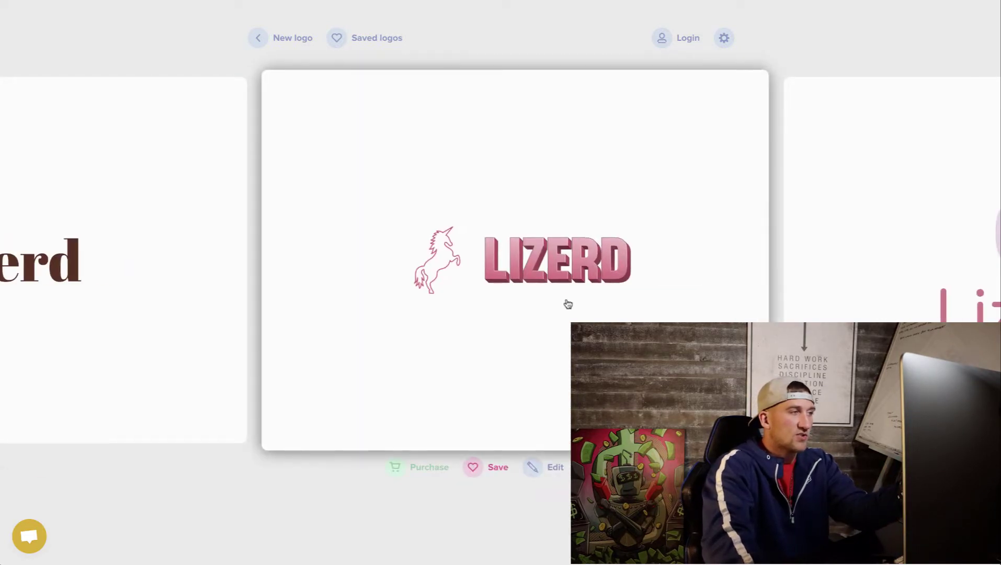
click(851, 285)
click(902, 272)
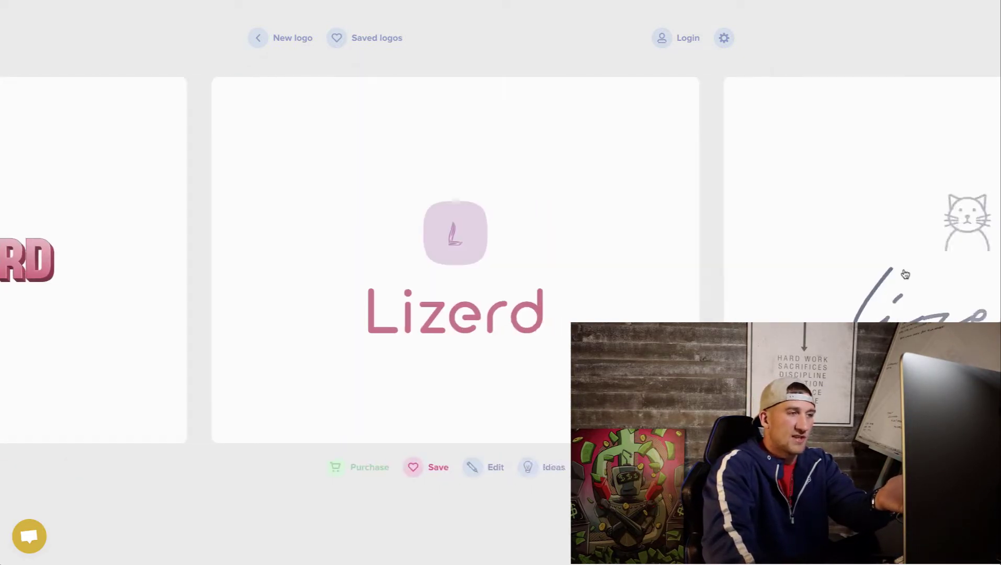
click(889, 272)
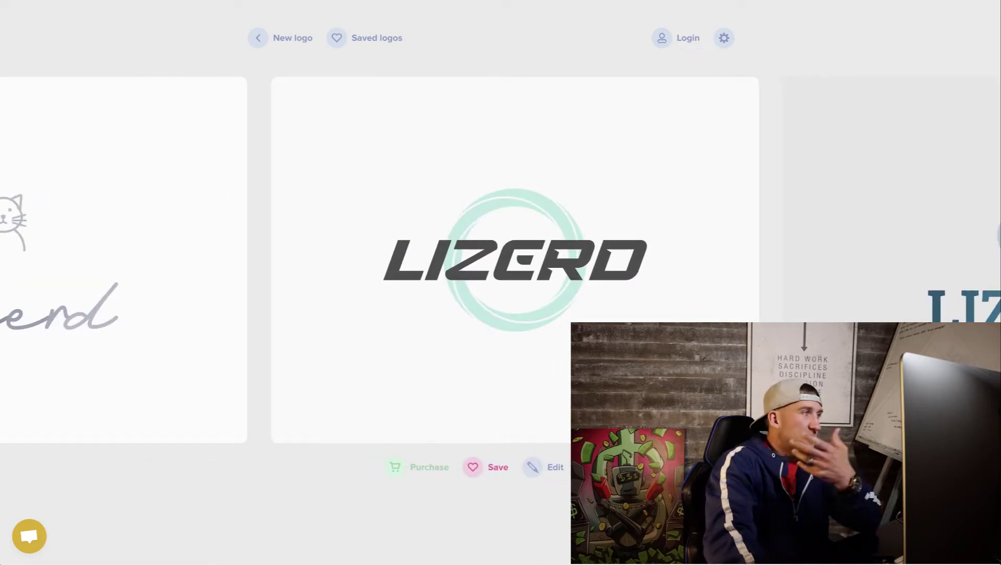
click(421, 471)
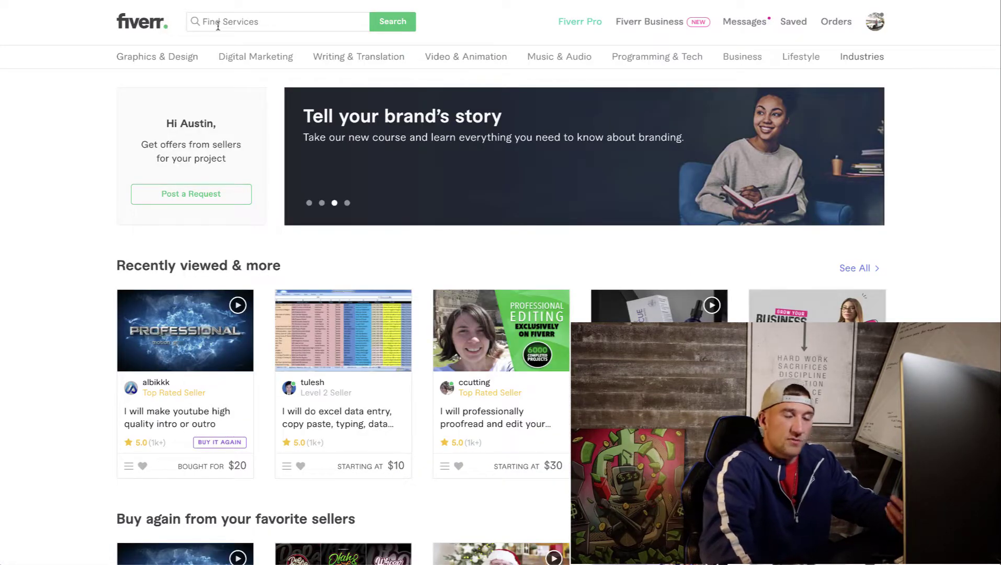
Step: Switch to Fiverr and search its services for "logo"
click(255, 22)
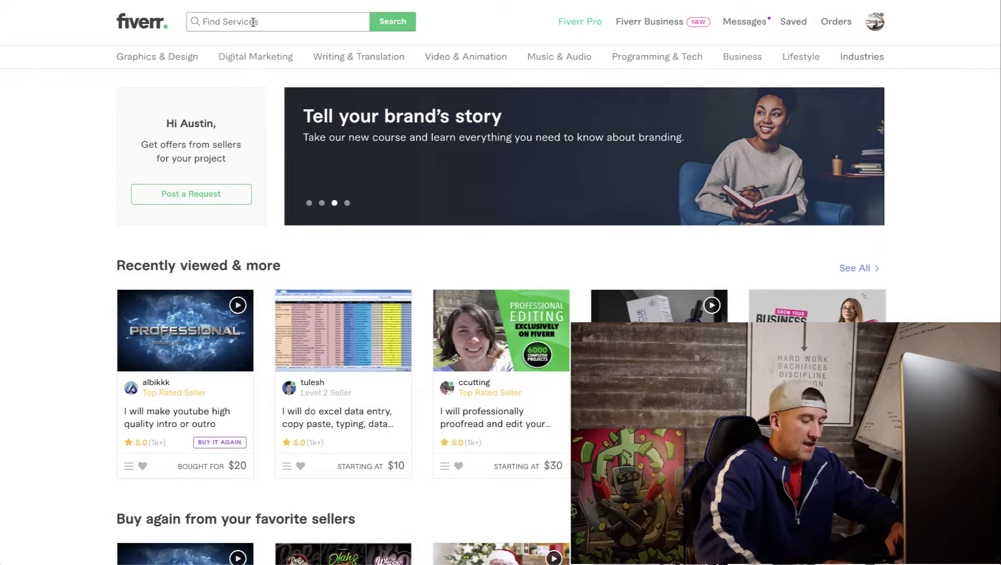
text(logo)
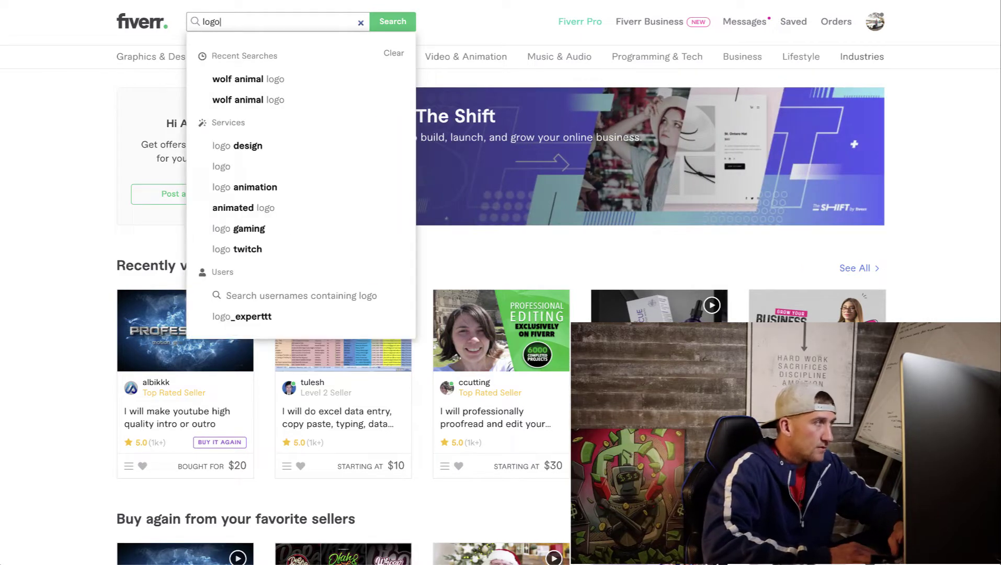
key(Return)
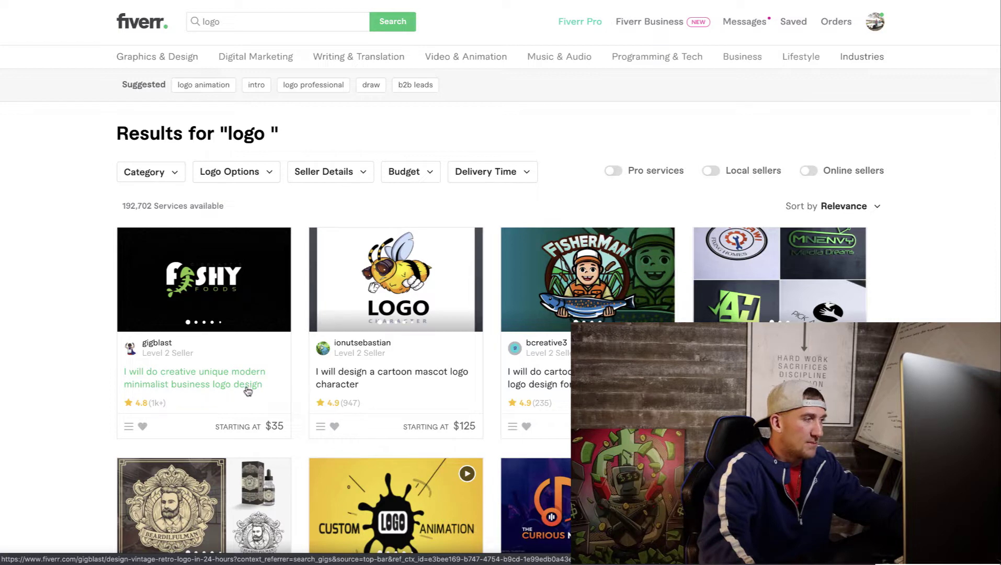
Step: Review the first logo listings and their starting prices, and flip through the sample images of the cartoon mascot logo gig
scroll(379, 373, down, 2)
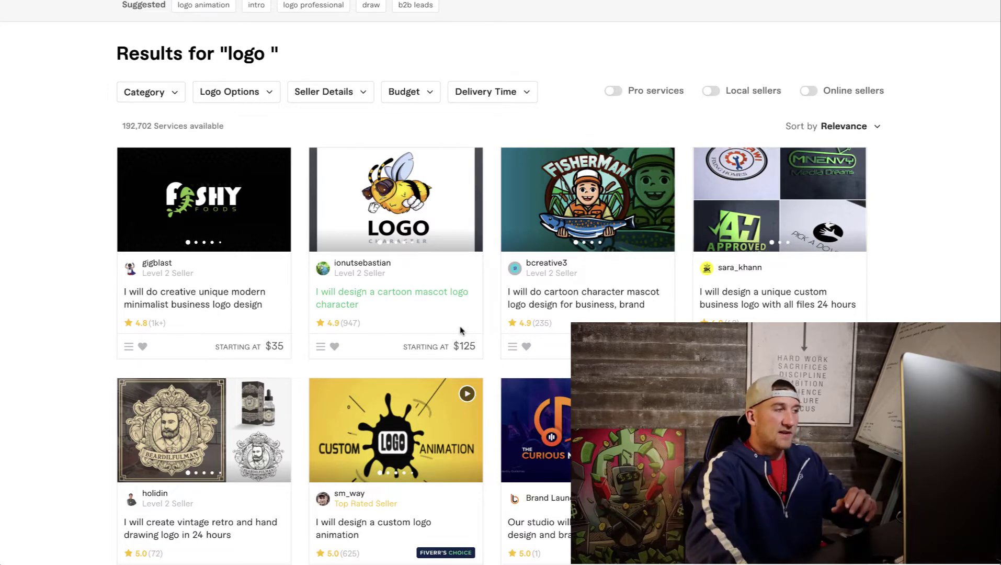
scroll(420, 214, down, 4)
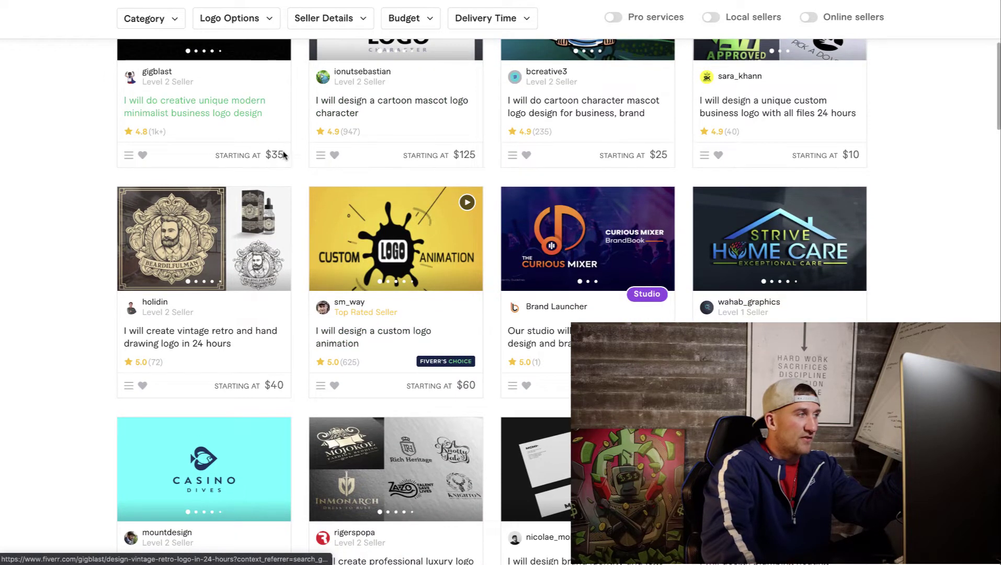
scroll(366, 173, up, 2)
scroll(468, 233, up, 1)
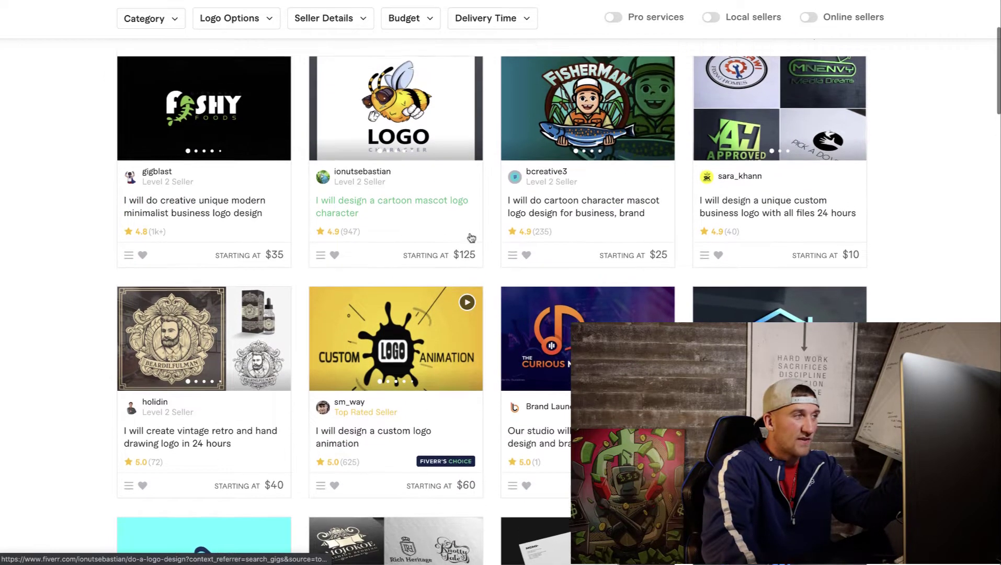
click(474, 123)
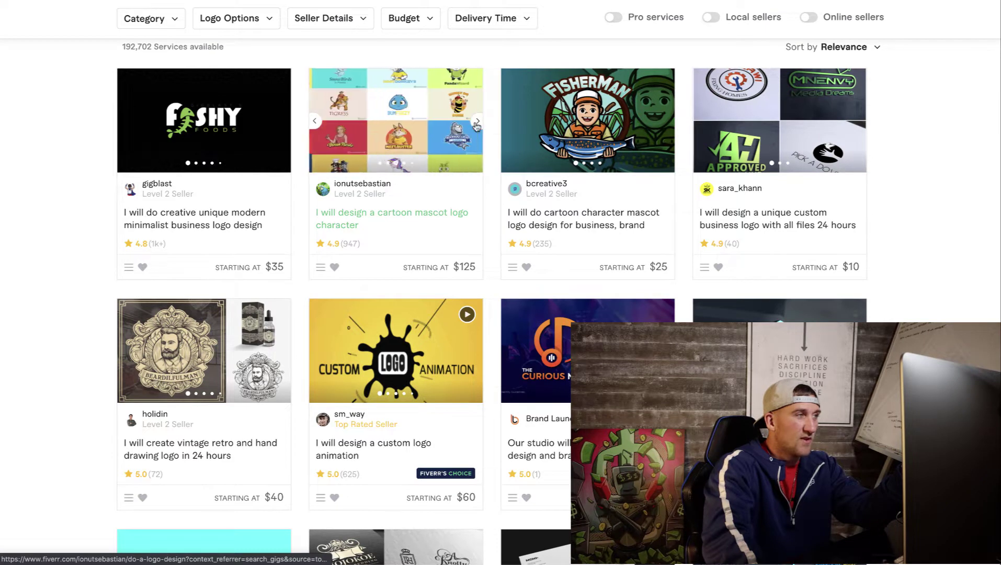
click(476, 125)
click(477, 126)
click(477, 125)
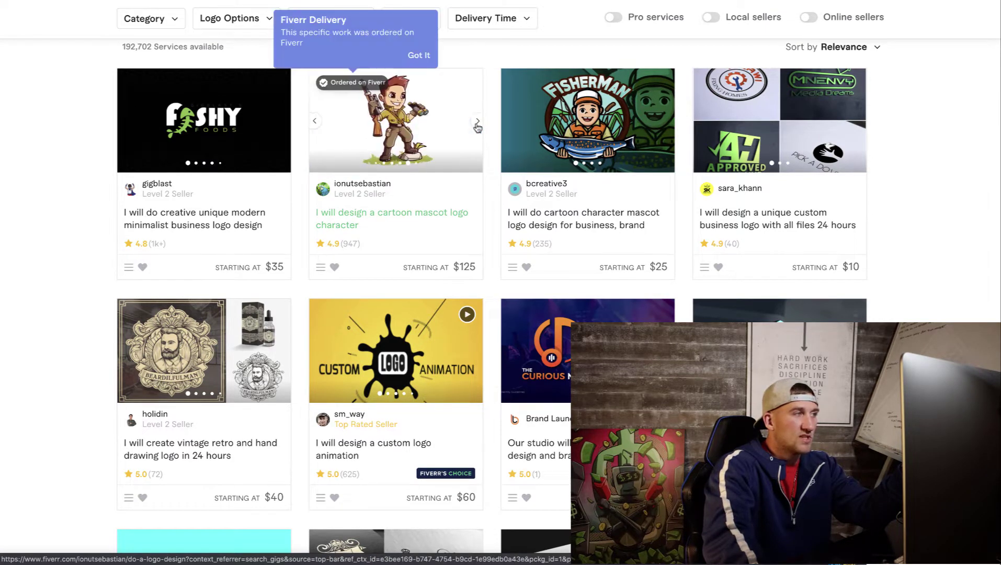
Step: Compare the styles and starting prices of the logo design listings further down the results
scroll(692, 172, down, 2)
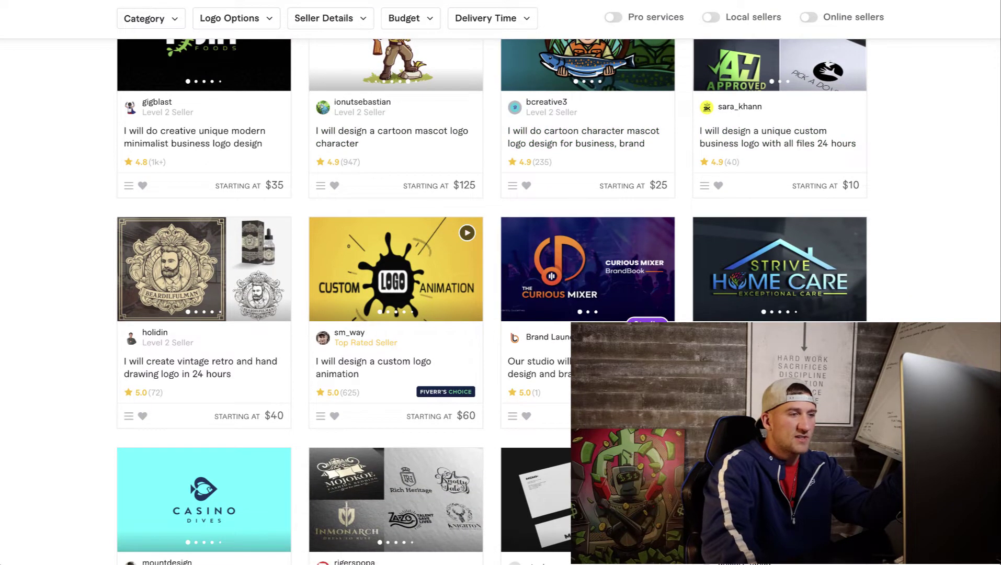
scroll(648, 261, down, 2)
scroll(472, 329, down, 5)
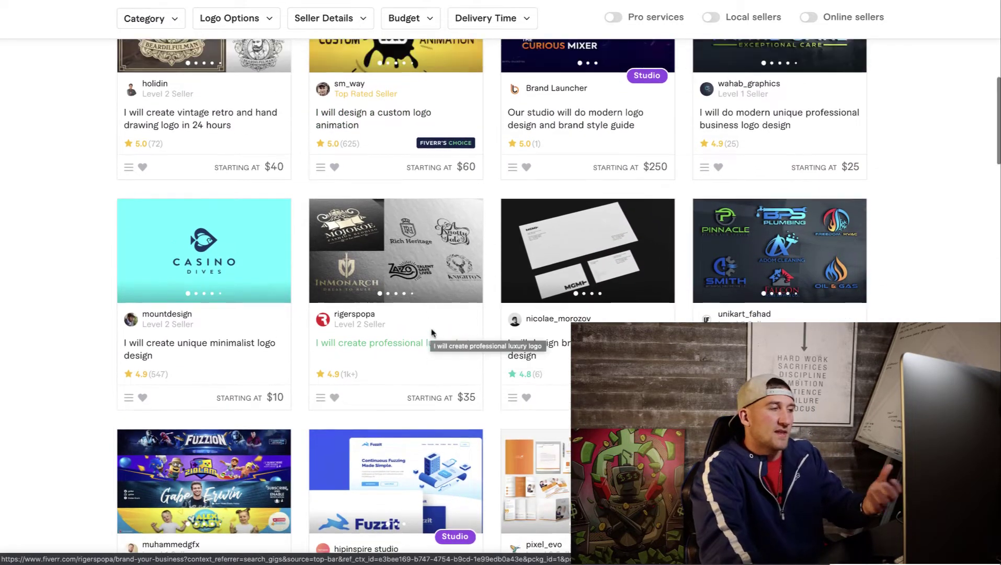
scroll(430, 334, up, 6)
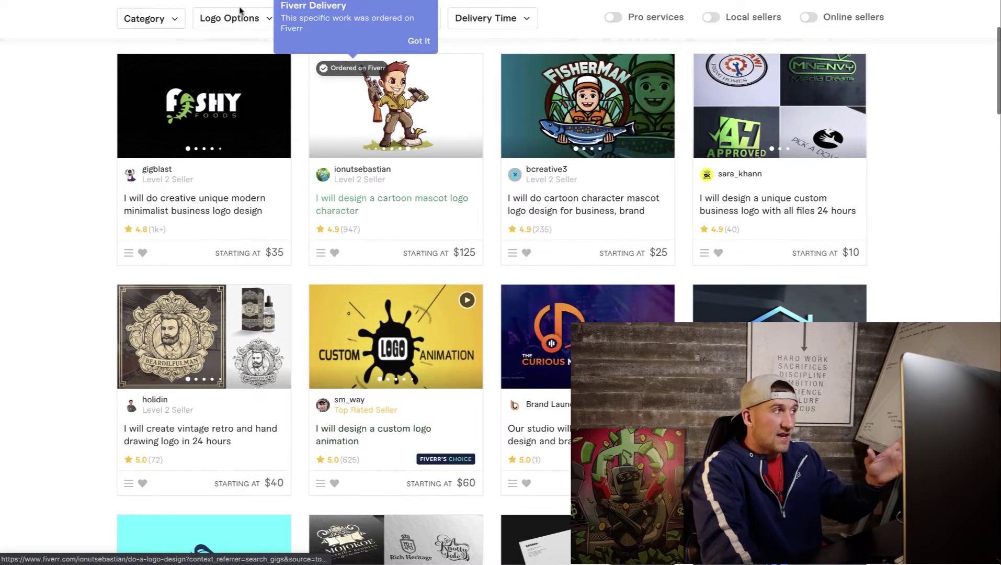
scroll(388, 194, up, 3)
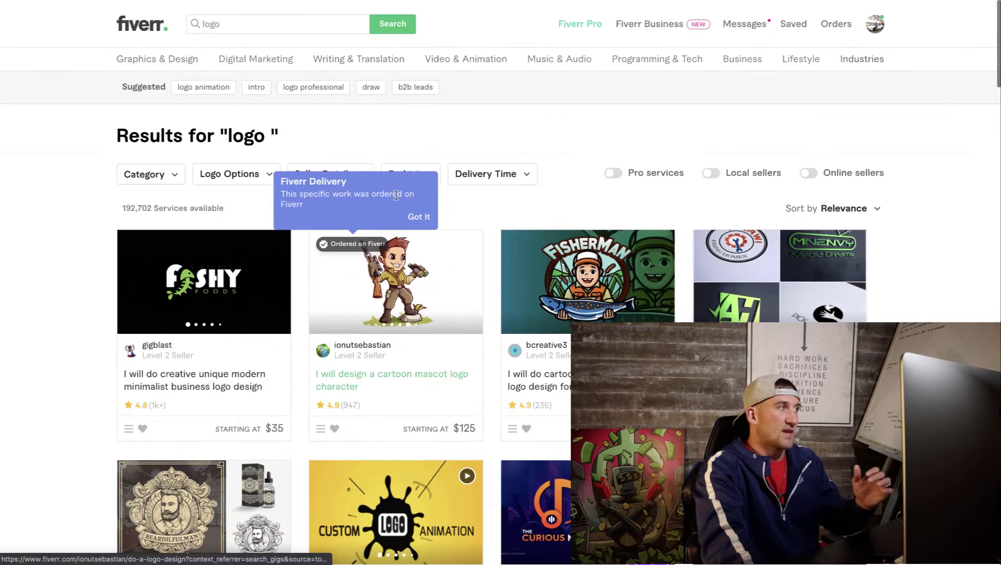
Step: Search Fiverr for t-shirt services using the suggested phrase "graphic t-shirt design"
click(246, 25)
text(grap)
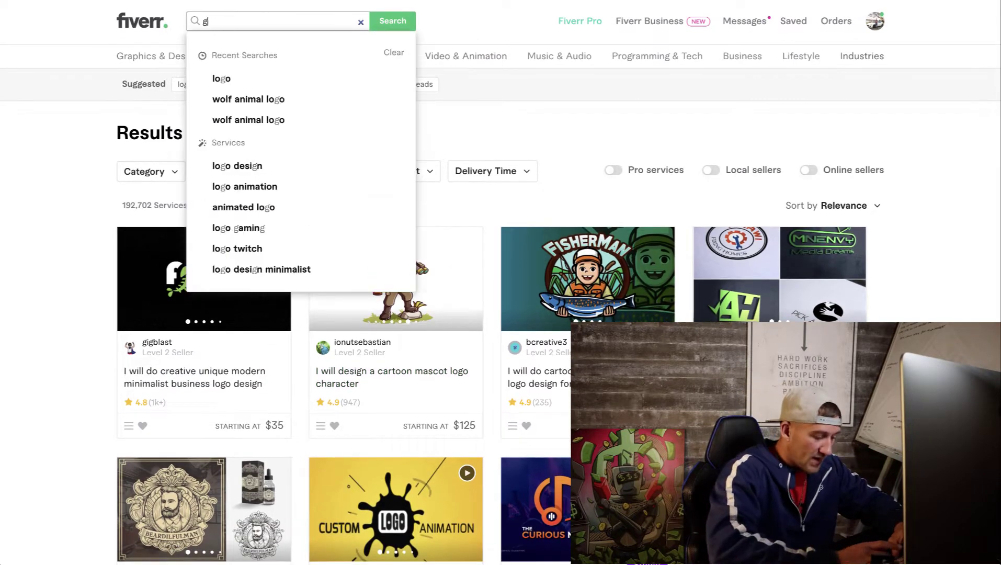
key(BackSpace)
key(BackSpace)
key(BackSpace)
key(BackSpace)
text(t shirt)
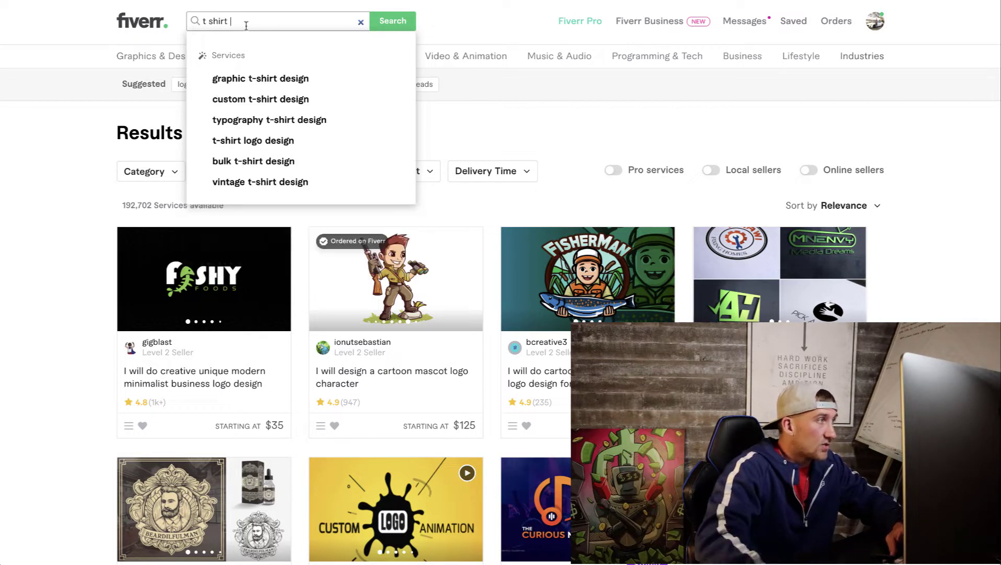
click(272, 78)
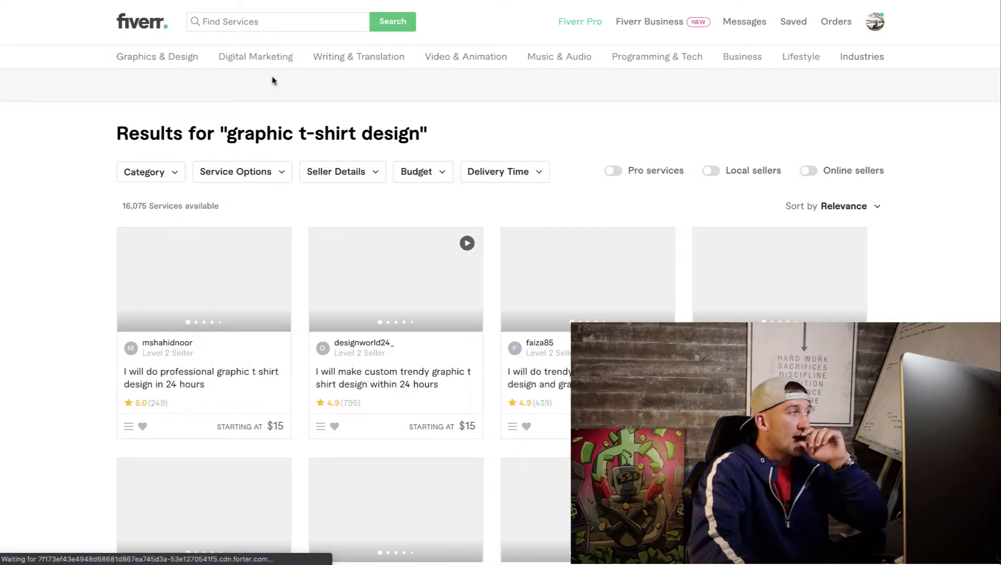
Step: Review the graphic t-shirt design listings and their starting prices
scroll(335, 332, down, 1)
scroll(345, 330, down, 1)
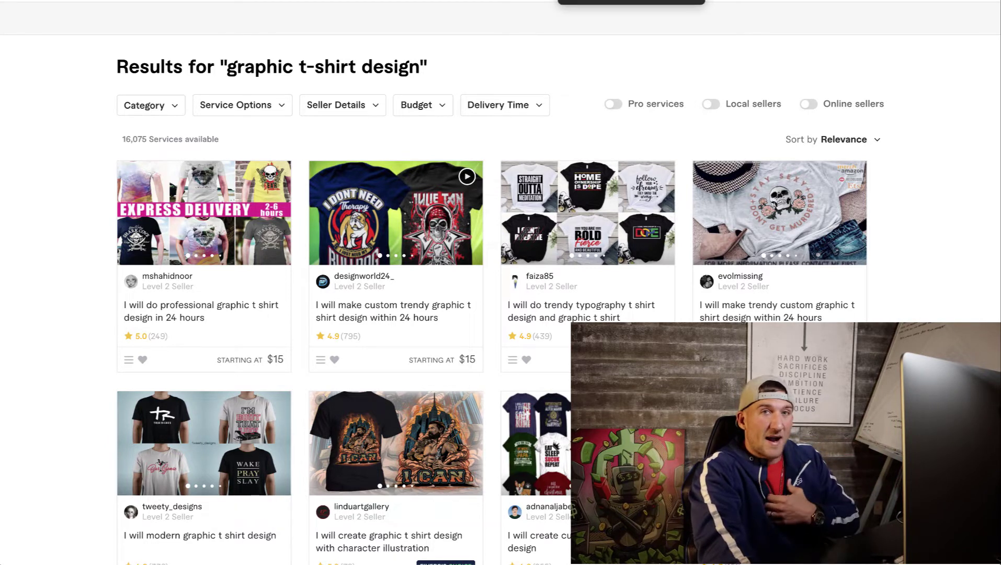
scroll(215, 34, up, 2)
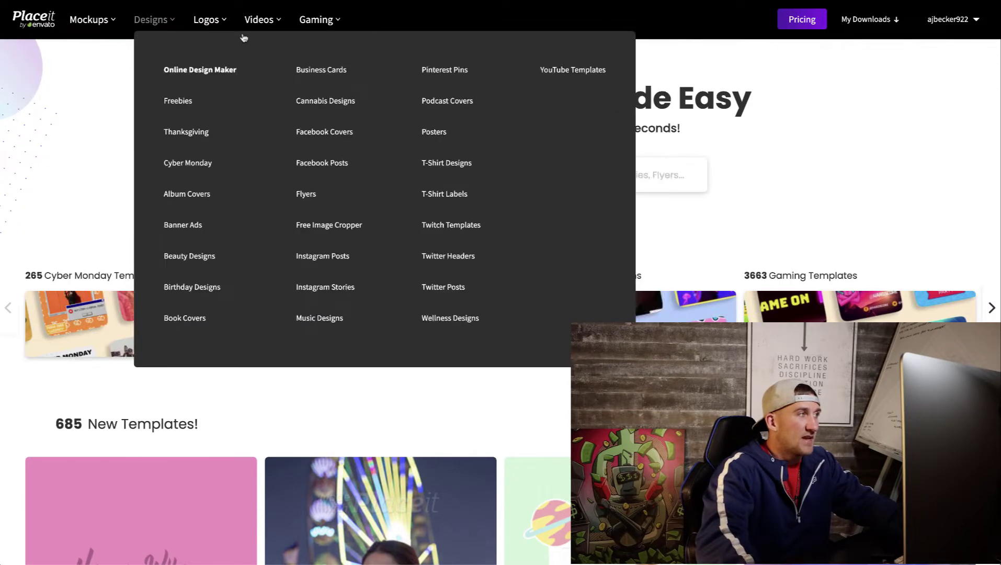
Step: Switch to Placeit and open its collection of apparel mockups
mouse_move(212, 23)
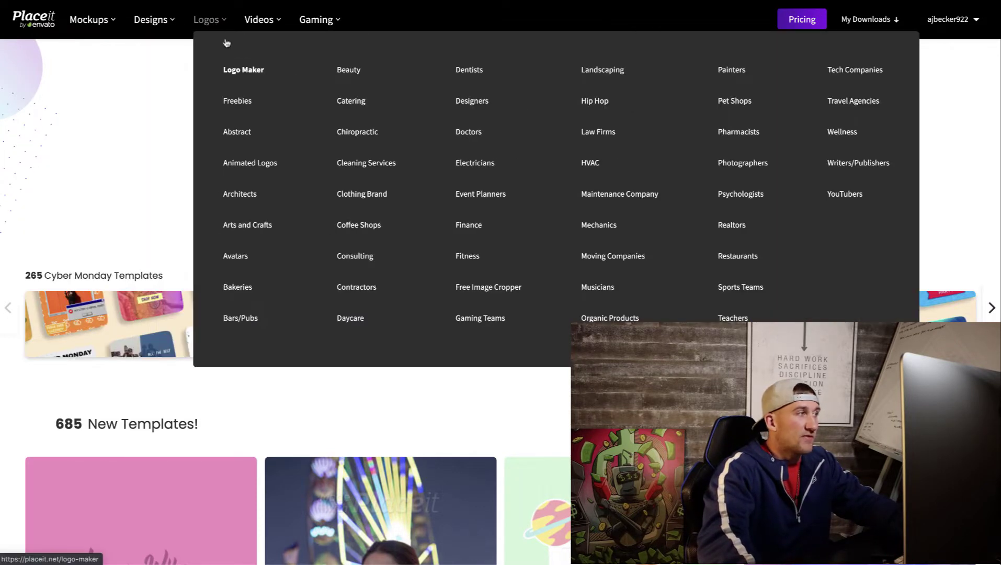
mouse_move(102, 26)
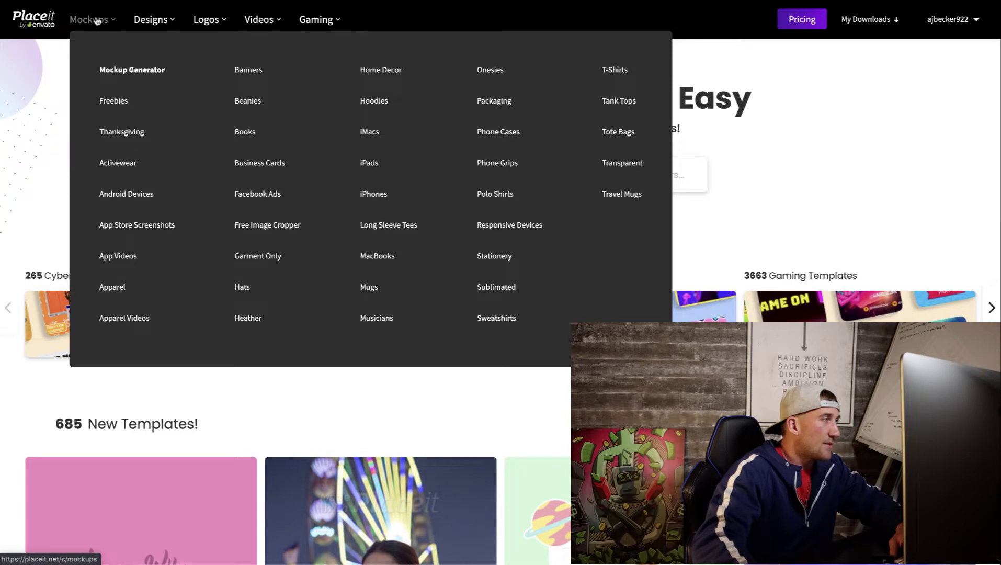
click(118, 292)
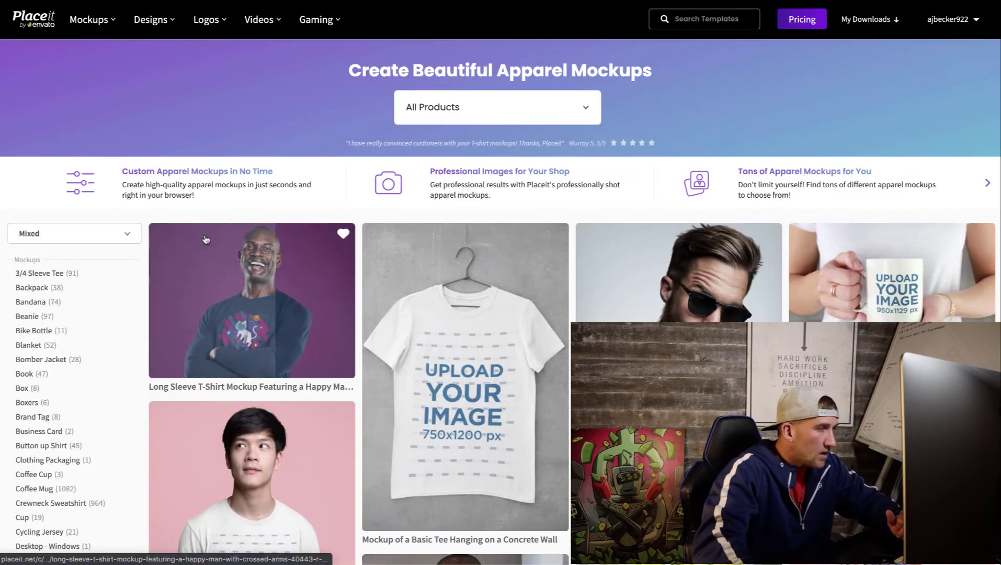
Step: Examine the range of apparel mockup templates, including t-shirts, tank tops, face masks and hoodies
scroll(92, 287, down, 5)
scroll(891, 267, up, 2)
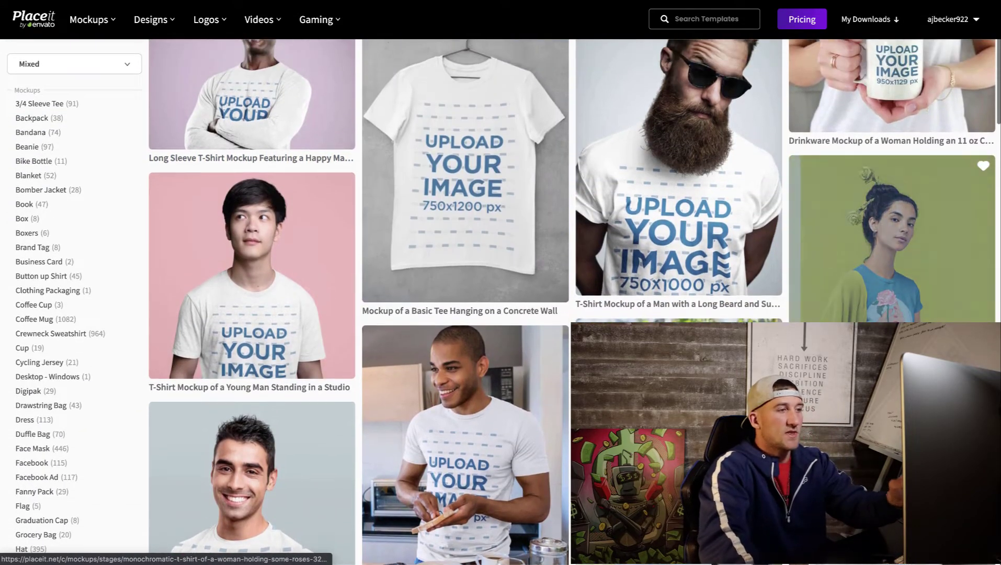
scroll(891, 267, down, 6)
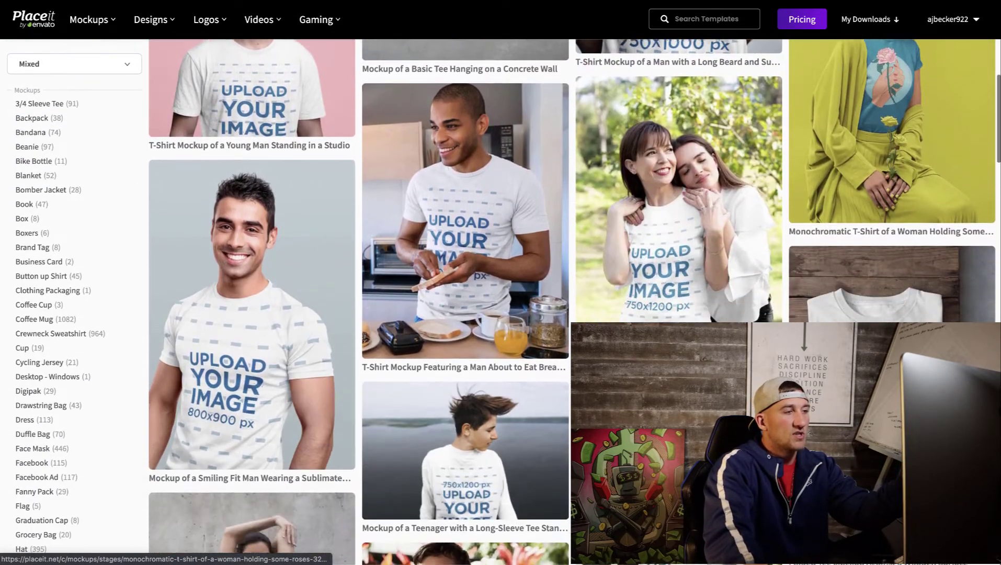
scroll(892, 266, down, 5)
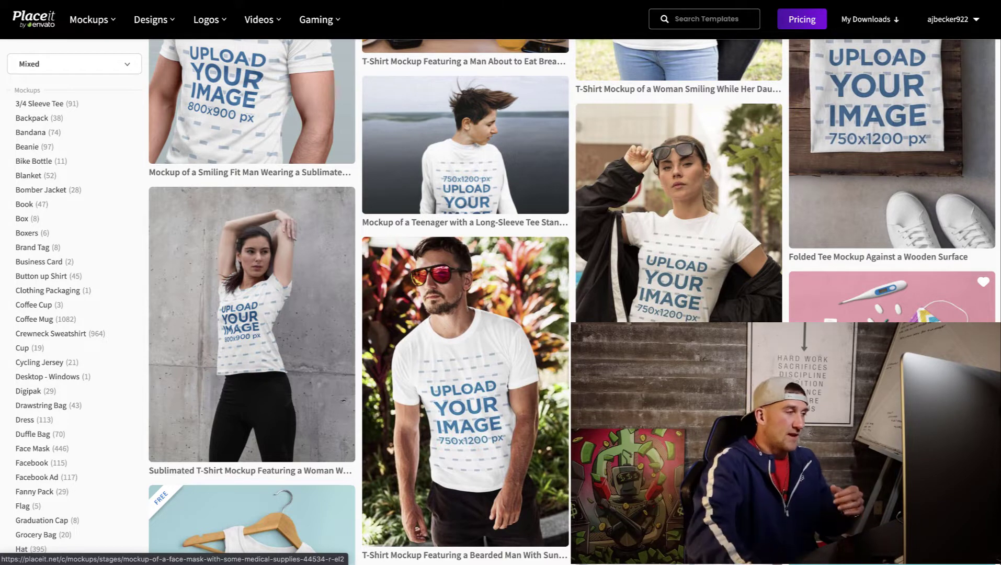
scroll(679, 236, down, 8)
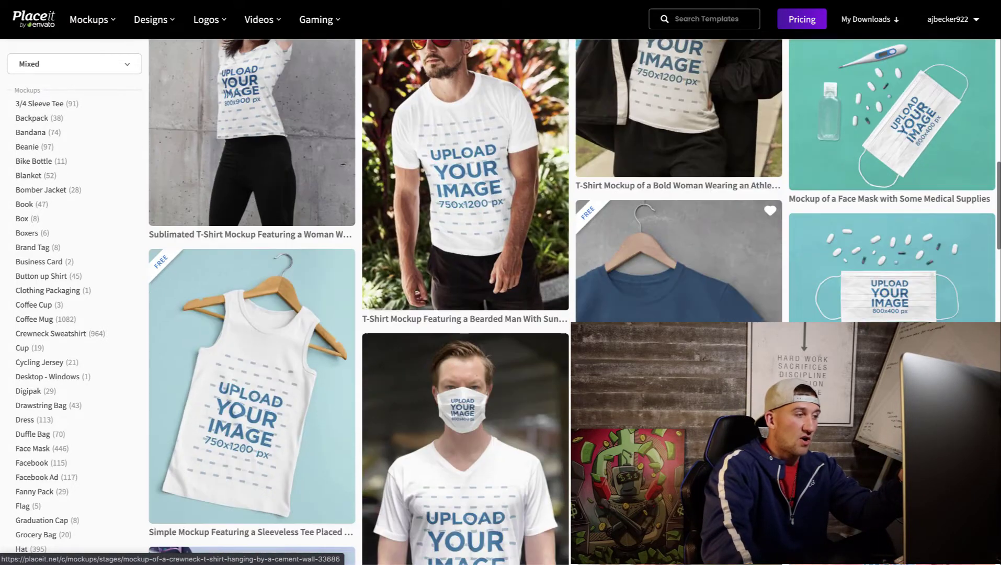
scroll(215, 371, down, 3)
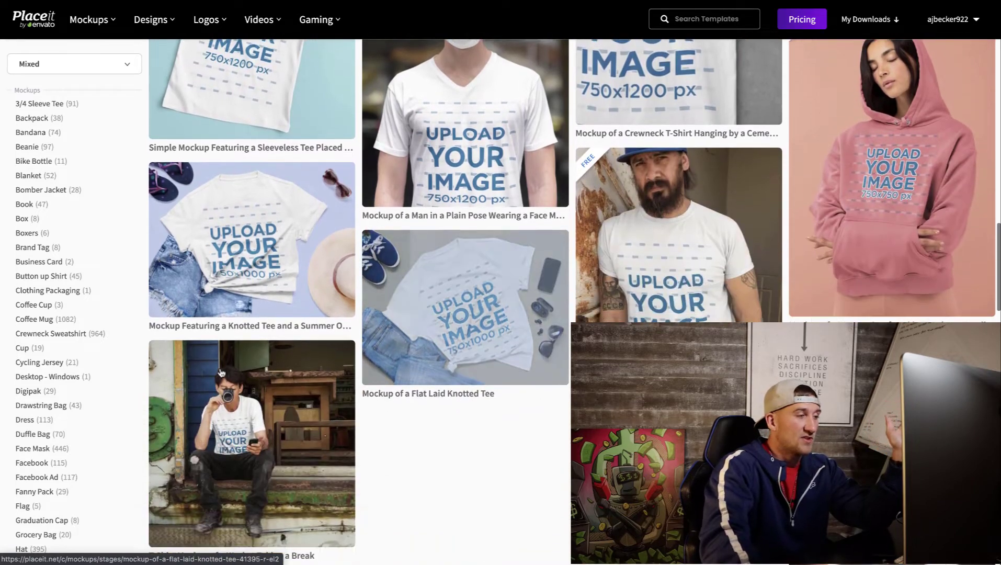
scroll(215, 372, up, 3)
scroll(215, 371, up, 6)
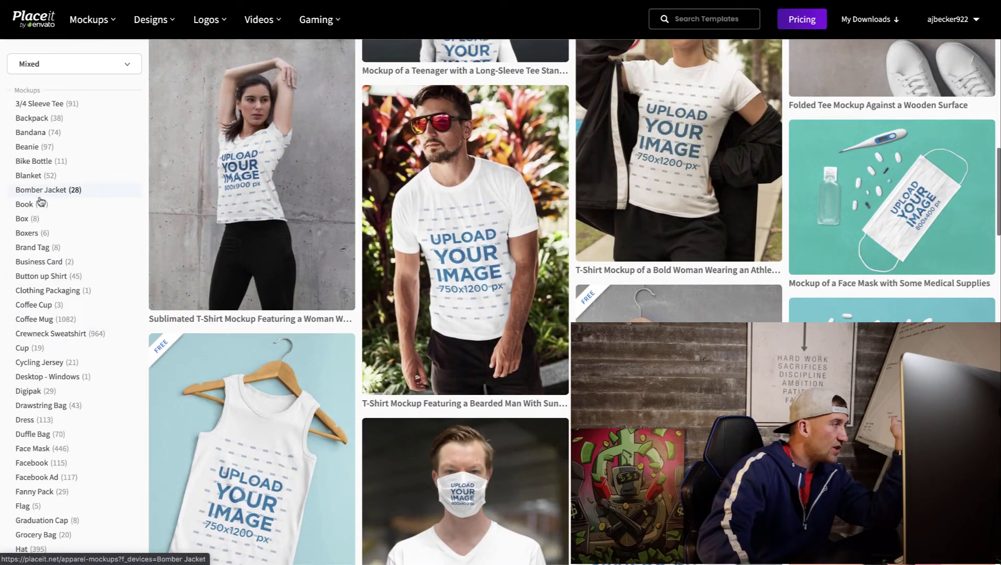
Step: Filter the mockups to Hoodie and open the template of the woman in sunglasses posing by a tall building
scroll(63, 405, down, 2)
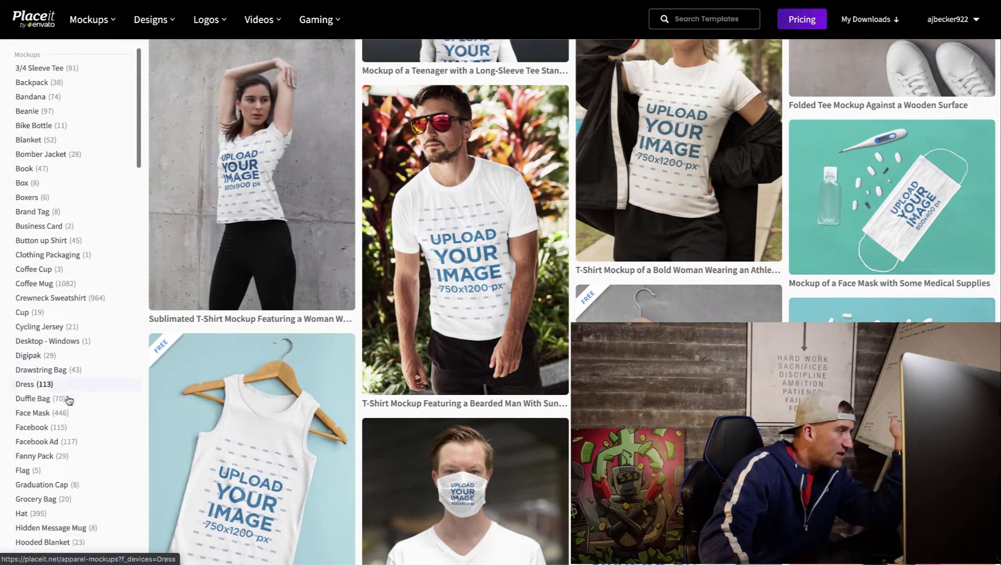
scroll(52, 434, down, 1)
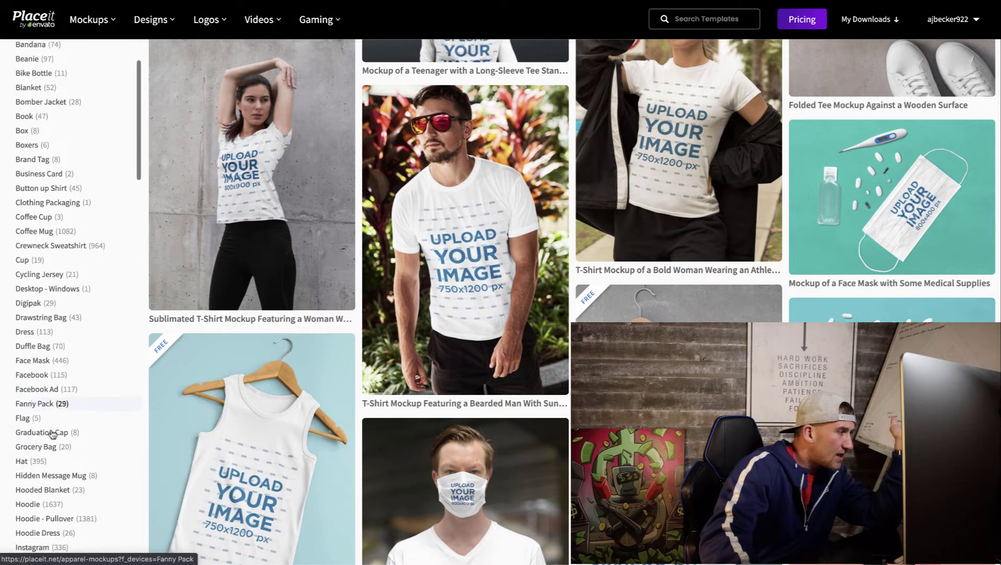
click(43, 499)
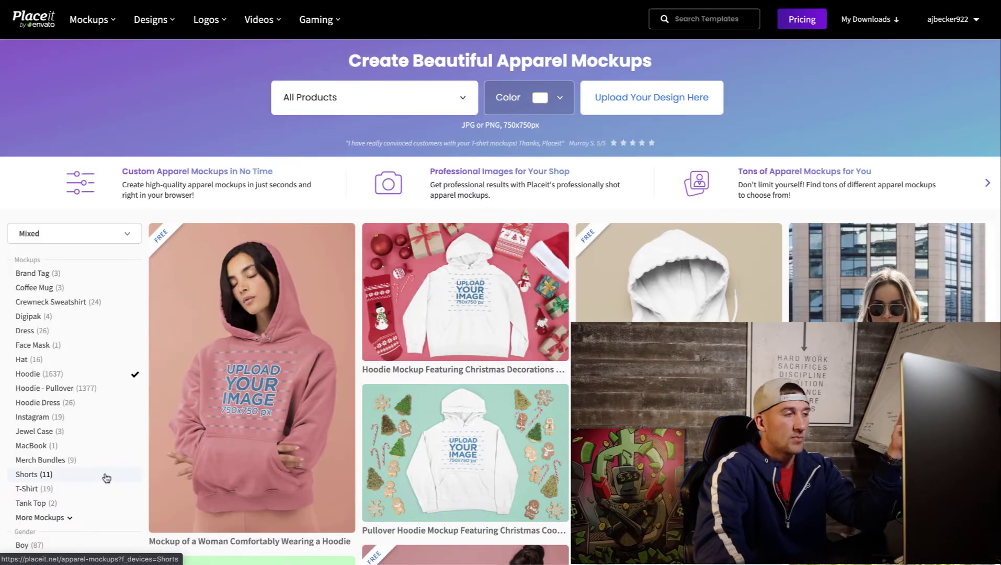
scroll(889, 261, down, 2)
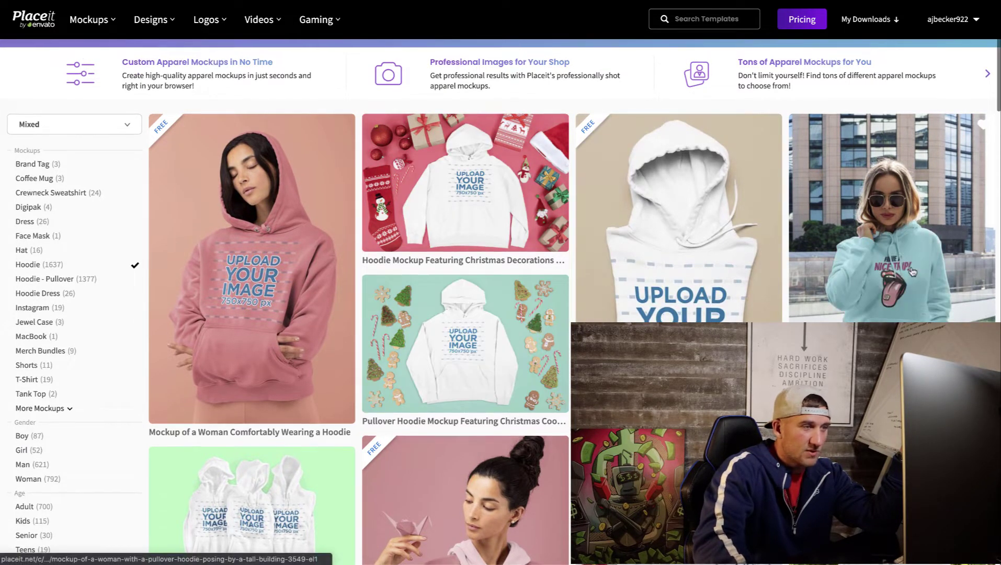
click(913, 272)
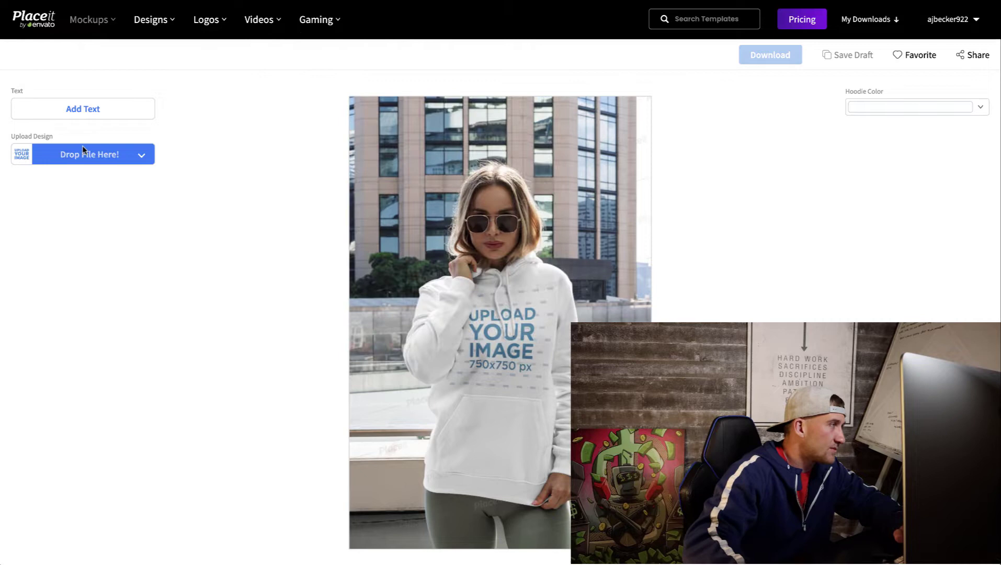
Step: Upload the "7 Figure Legends" design to the hoodie mockup, move it higher in the print area and apply the crop
click(82, 153)
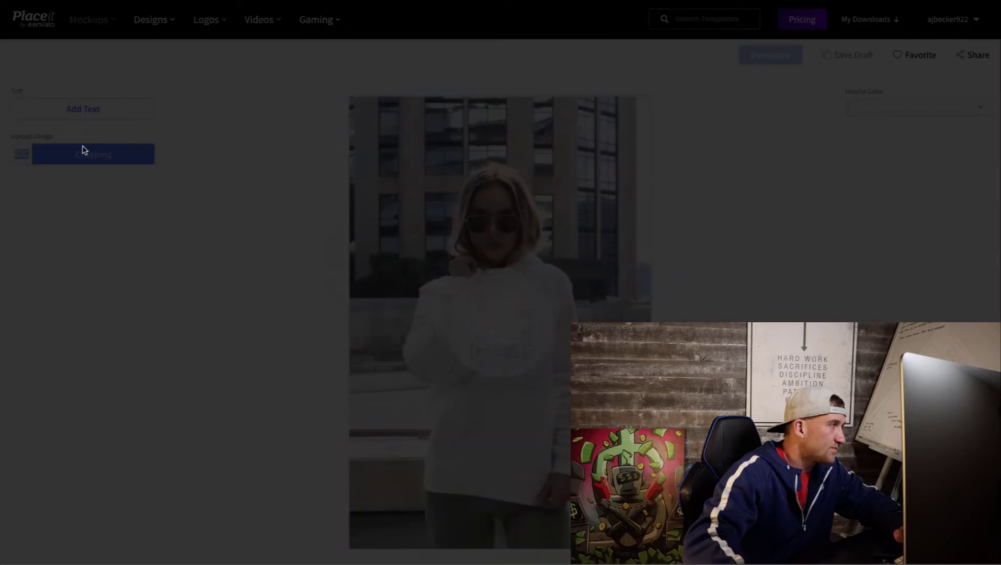
drag(522, 237, 513, 172)
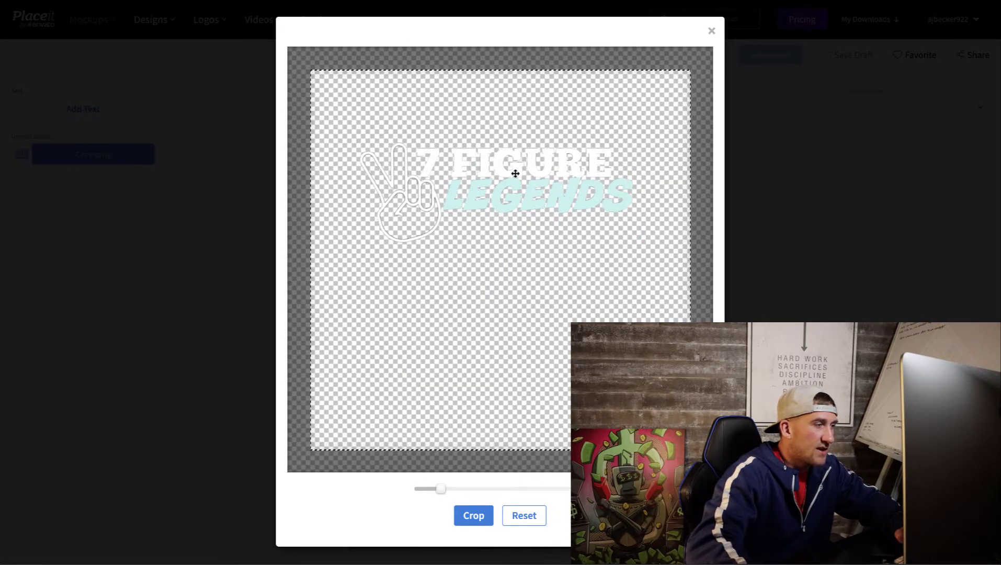
click(474, 516)
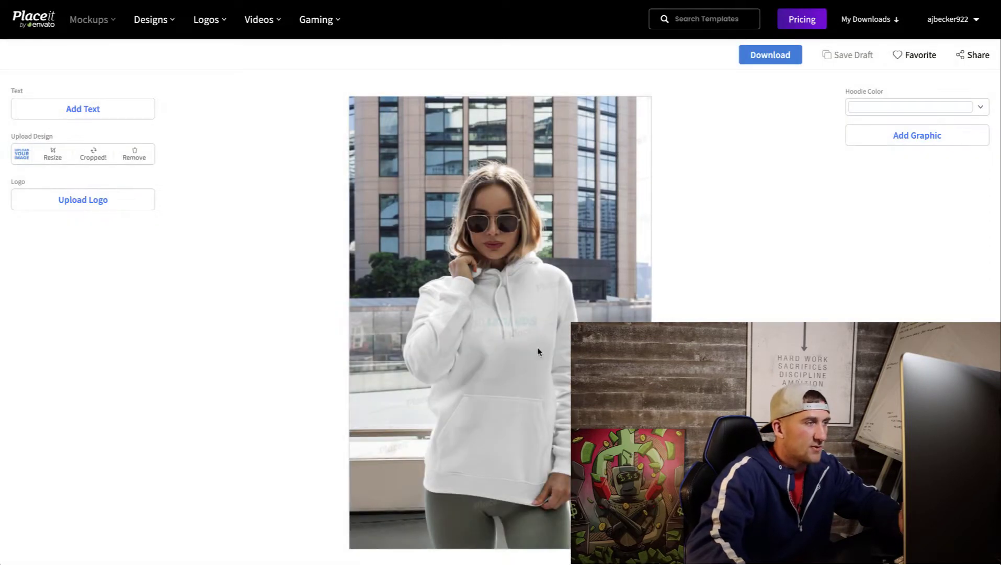
Step: Set the hoodie color to black
click(980, 107)
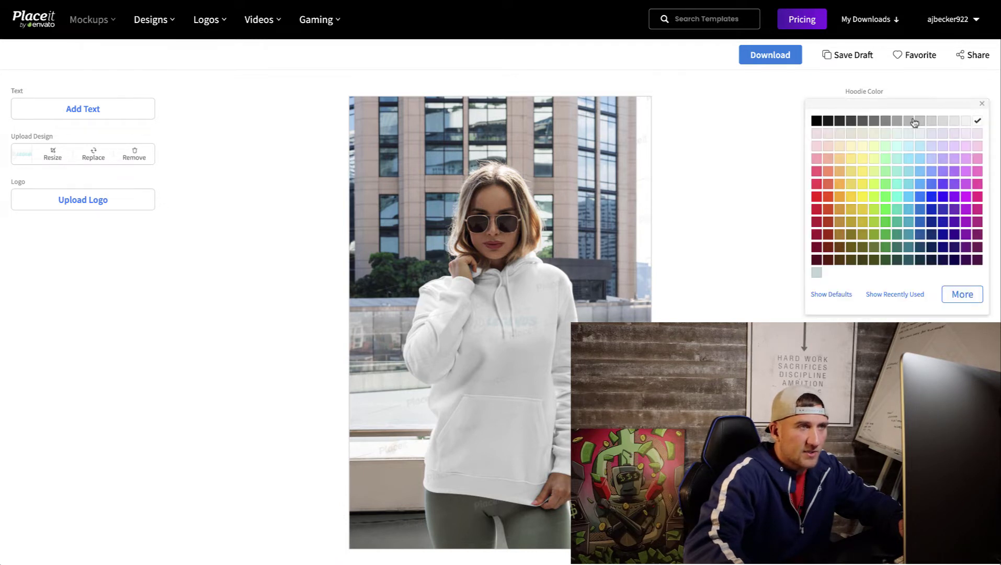
click(816, 121)
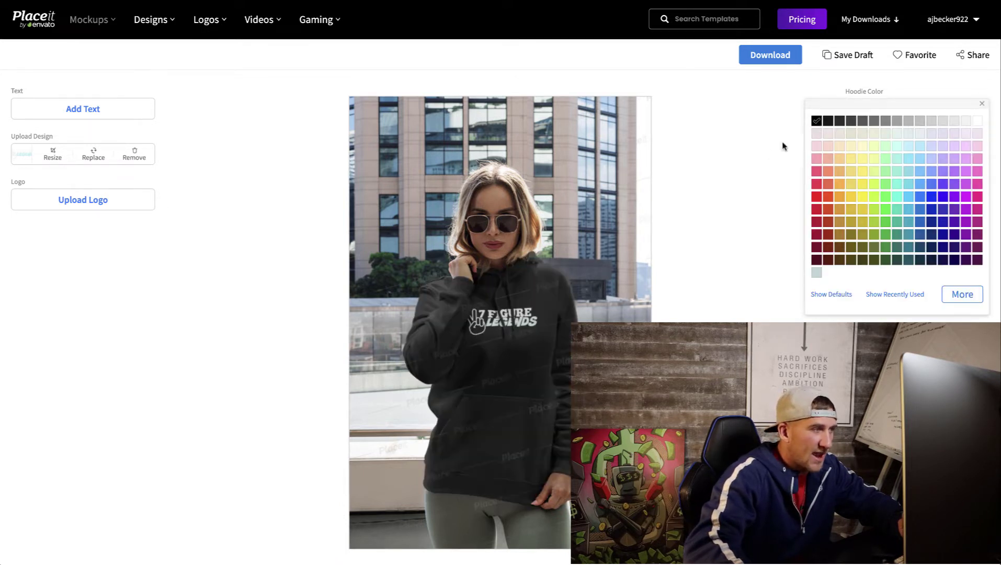
click(725, 179)
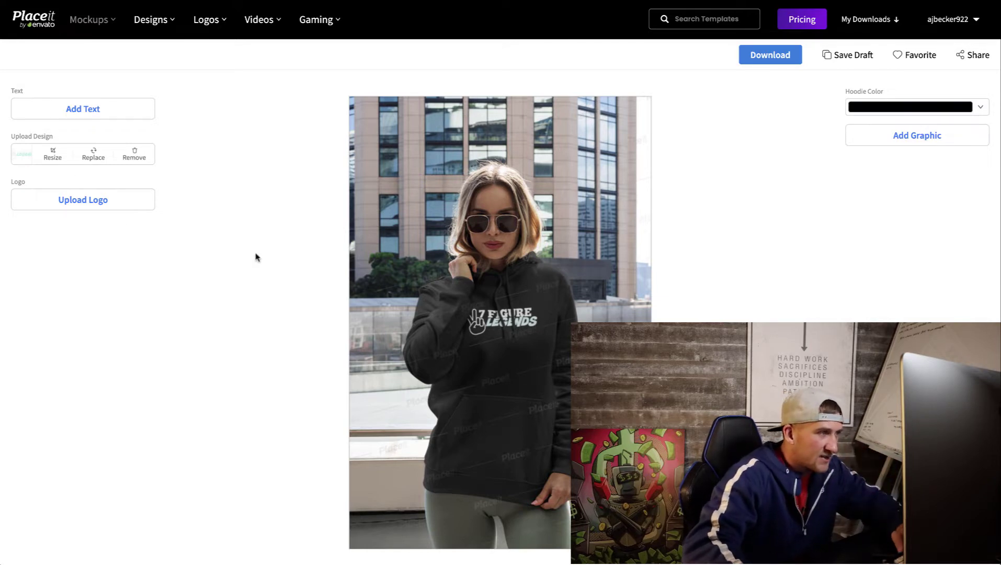
Step: Enlarge the "7 Figure Legends" design on the hoodie in two small increments, applying the crop each time
click(49, 157)
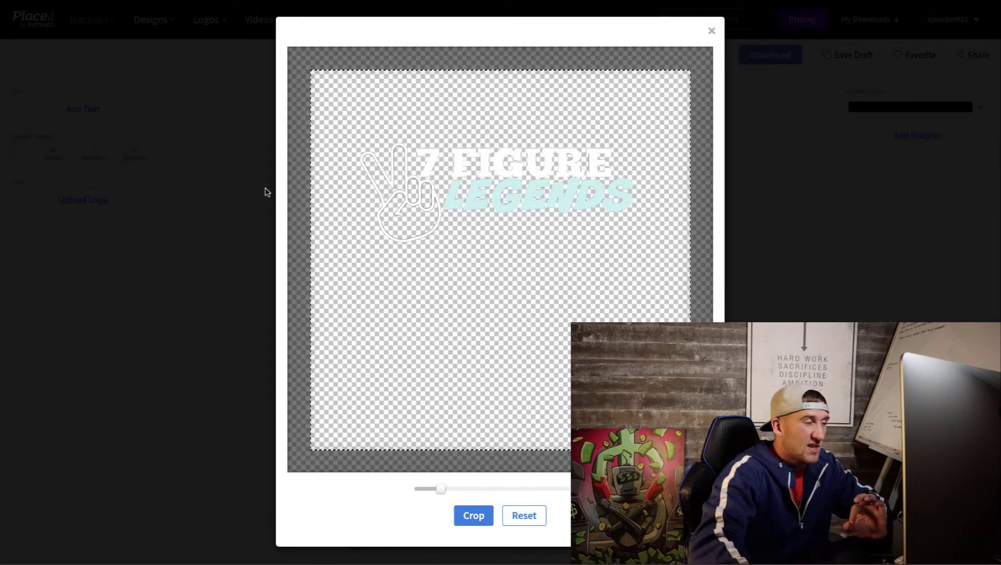
drag(441, 488, 445, 488)
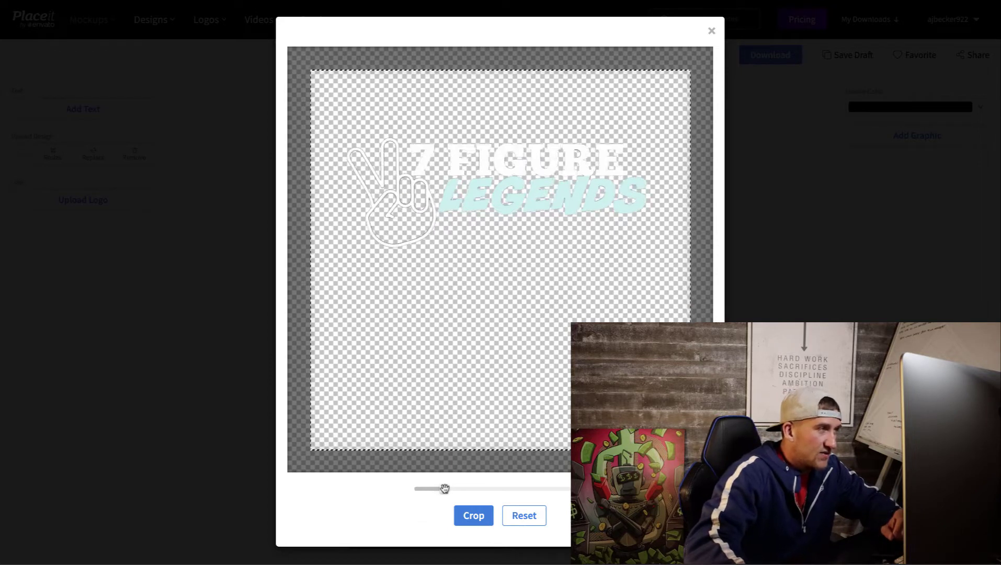
click(474, 515)
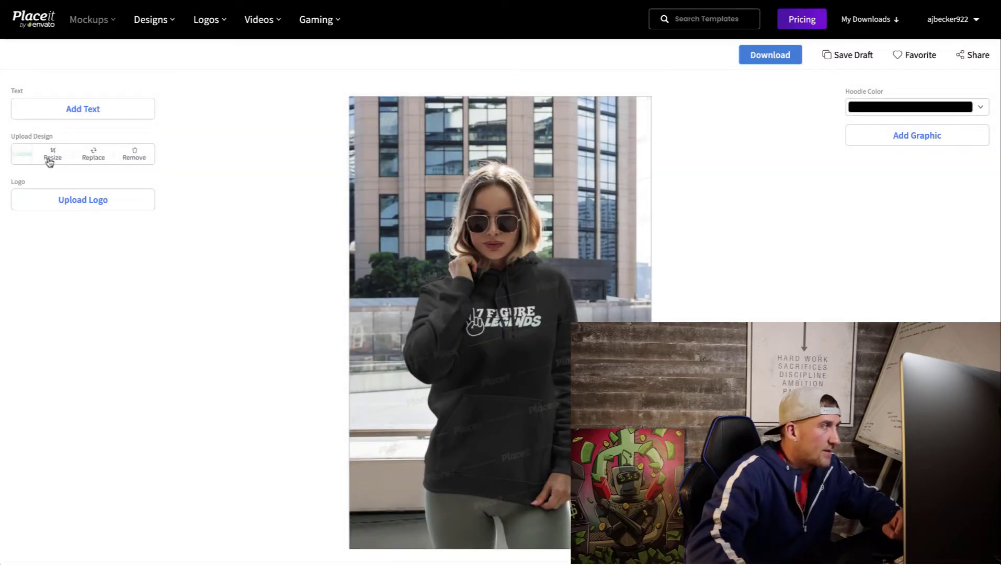
click(50, 158)
drag(444, 489, 450, 488)
click(484, 522)
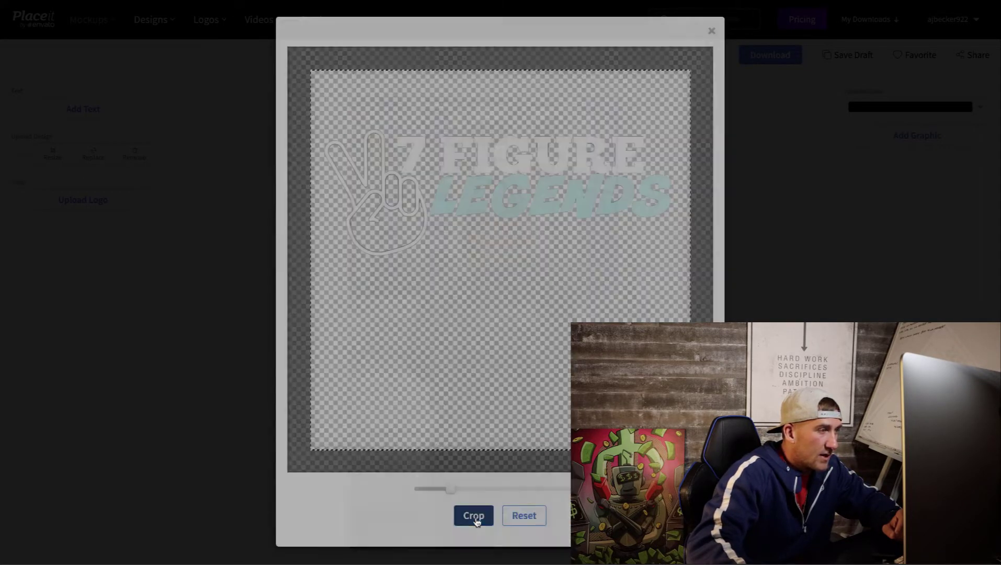
Step: Check the unlimited subscription's pricing and what it offers for mockups, designs, videos and logos, then close the offer
scroll(501, 283, down, 1)
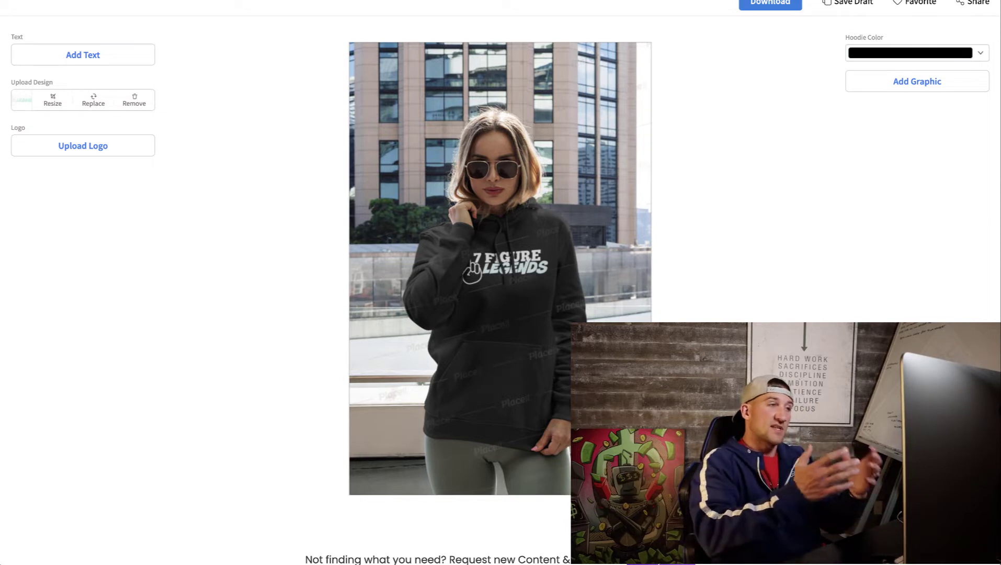
scroll(716, 263, up, 2)
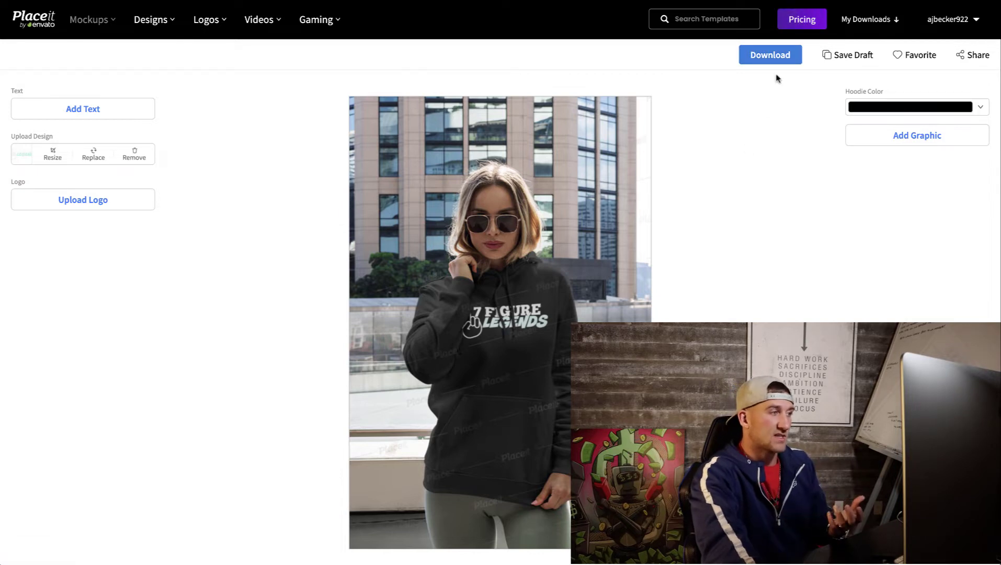
click(805, 21)
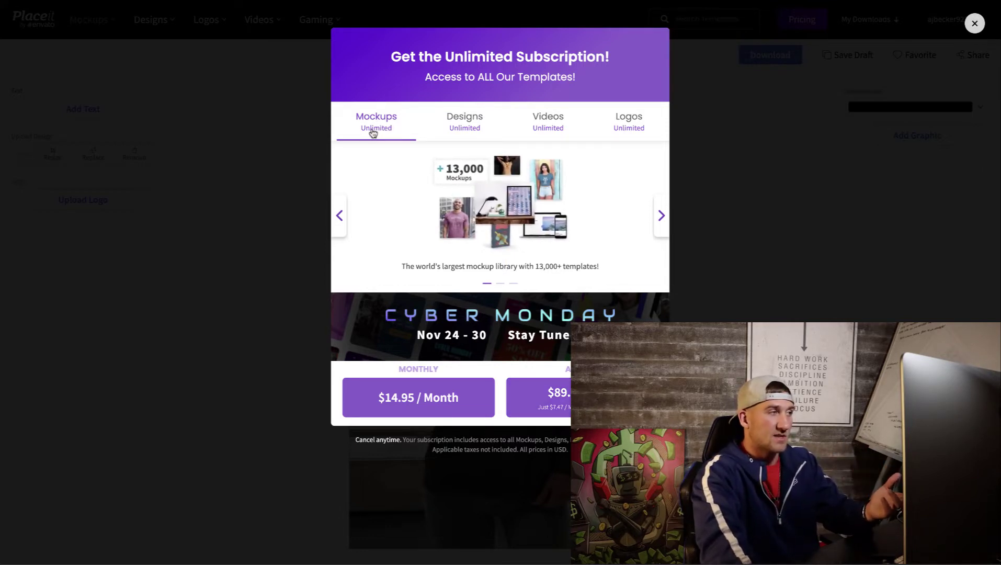
click(478, 128)
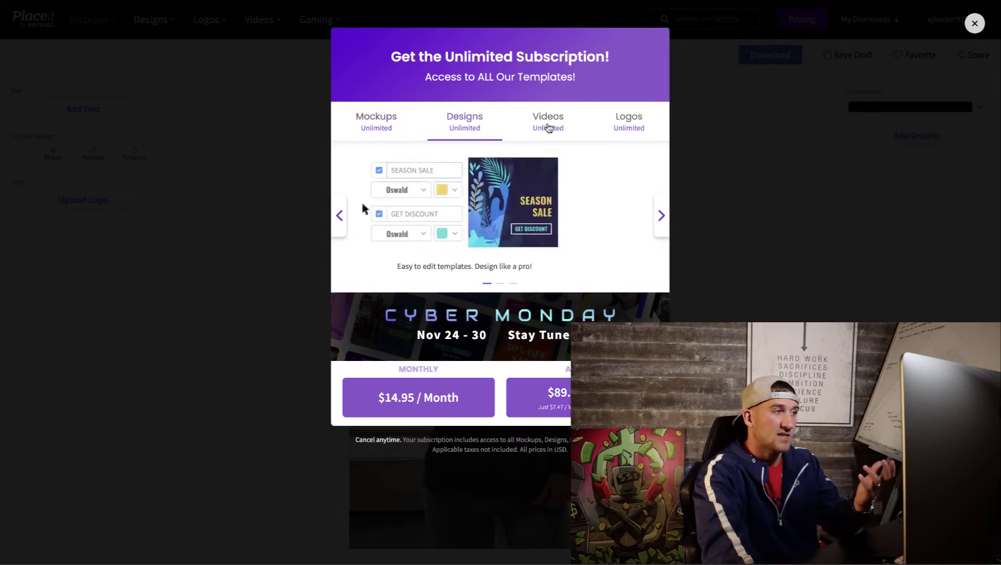
click(550, 126)
click(623, 126)
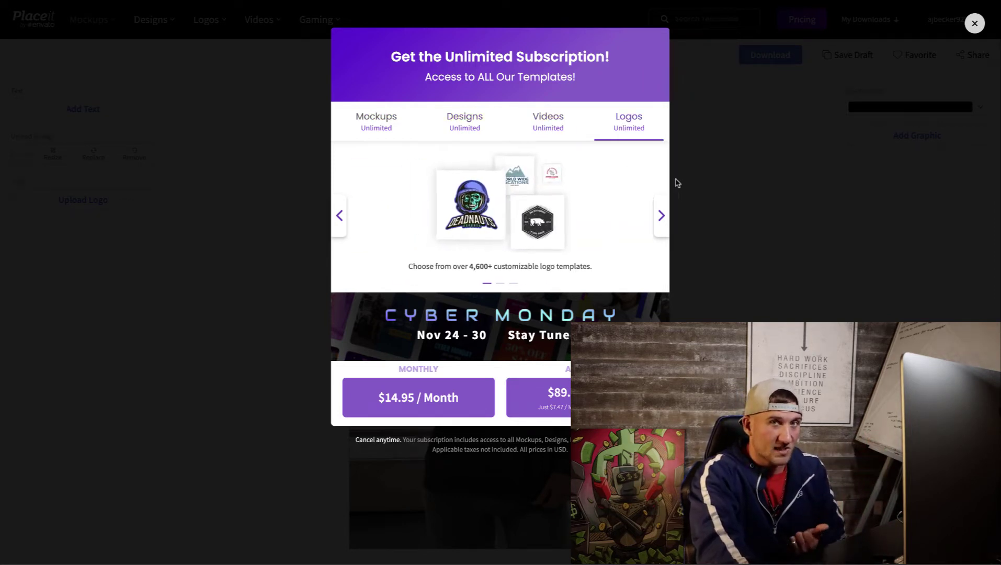
click(975, 23)
Step: Switch to Etsy and open the listing for the gray "I See You I Hear You I Stand With You" shirt
mouse_move(900, 42)
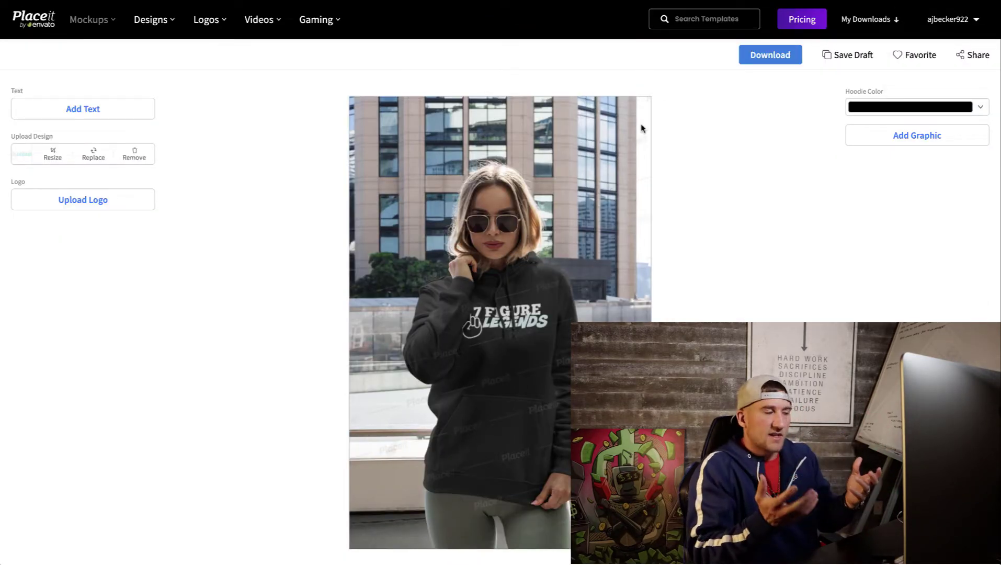
mouse_move(95, 14)
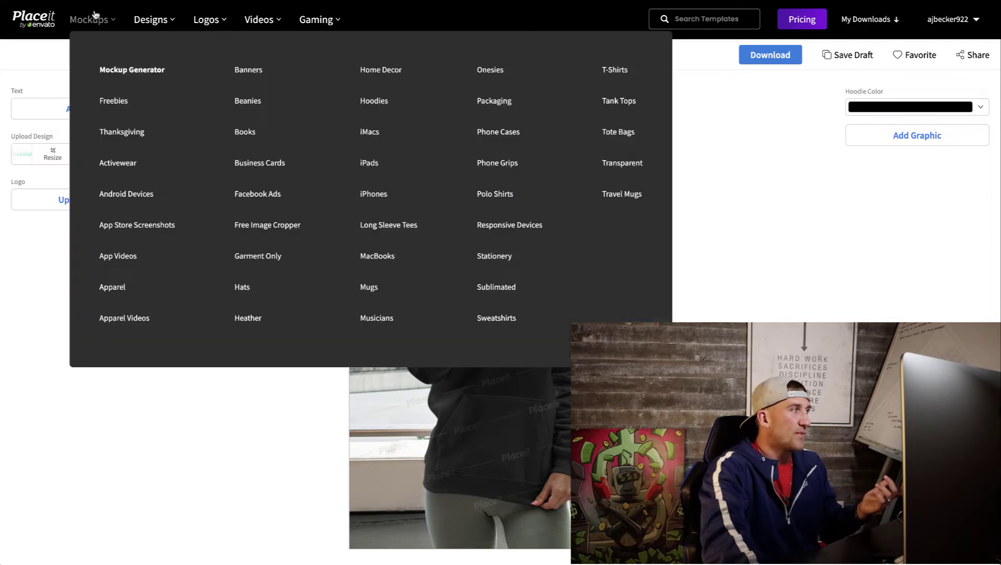
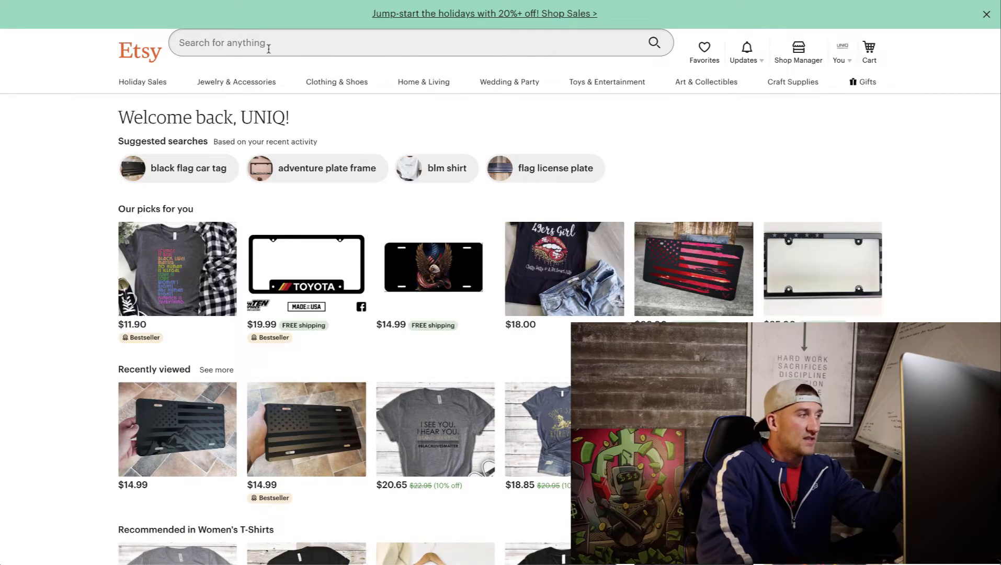
click(268, 48)
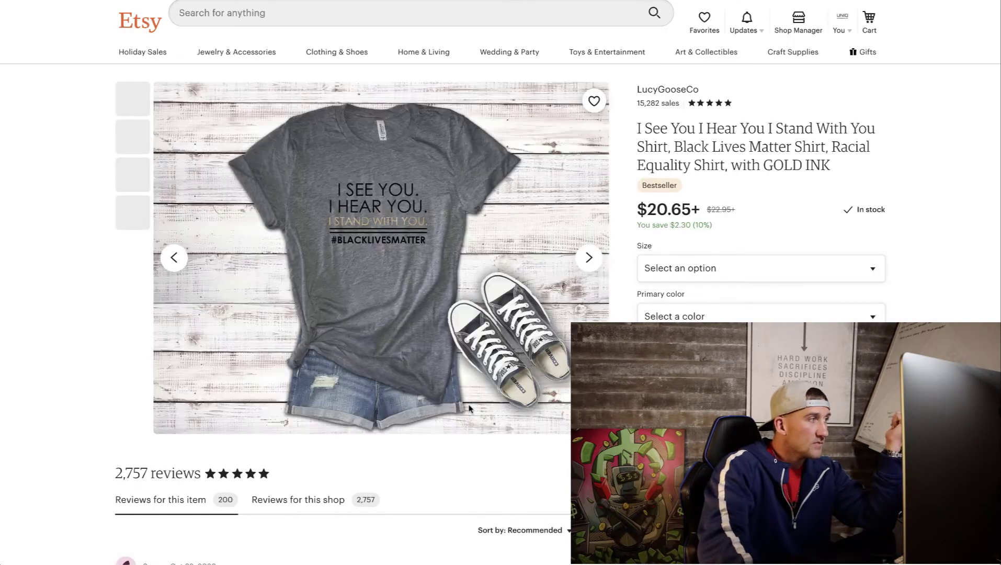
Step: Open the LucyGooseCo shop and look through its featured items and full range of shirt listings
click(678, 91)
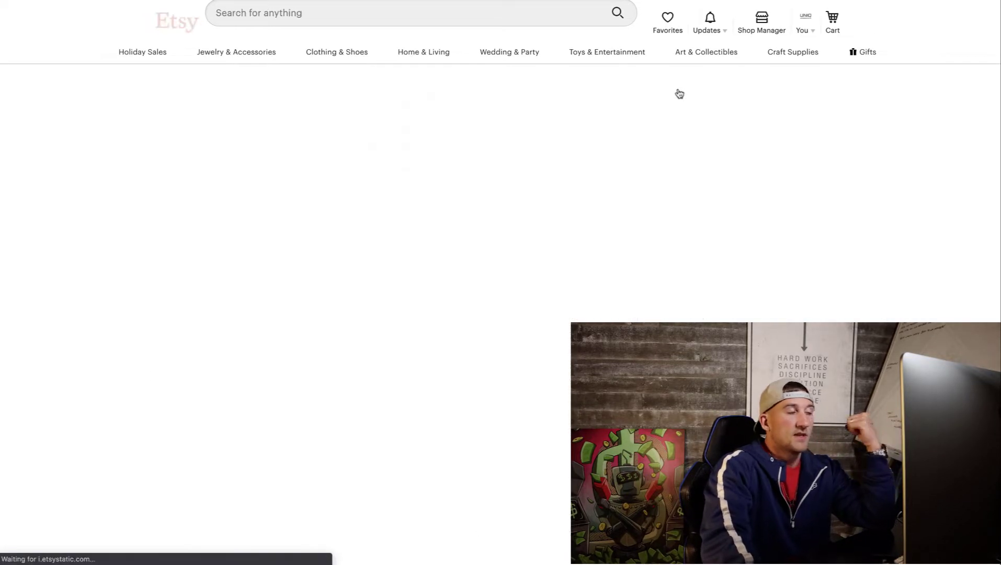
scroll(654, 232, down, 7)
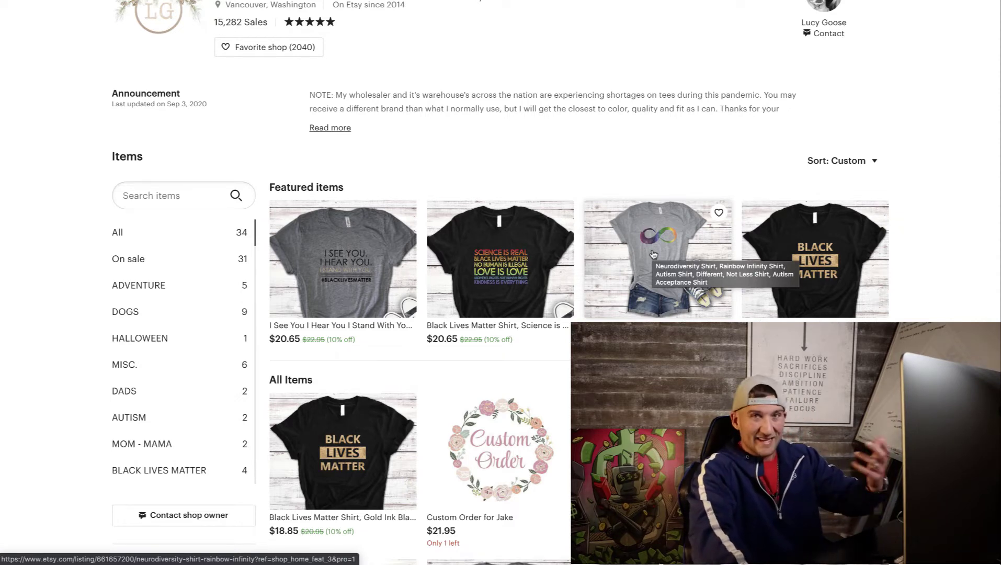
scroll(404, 283, down, 1)
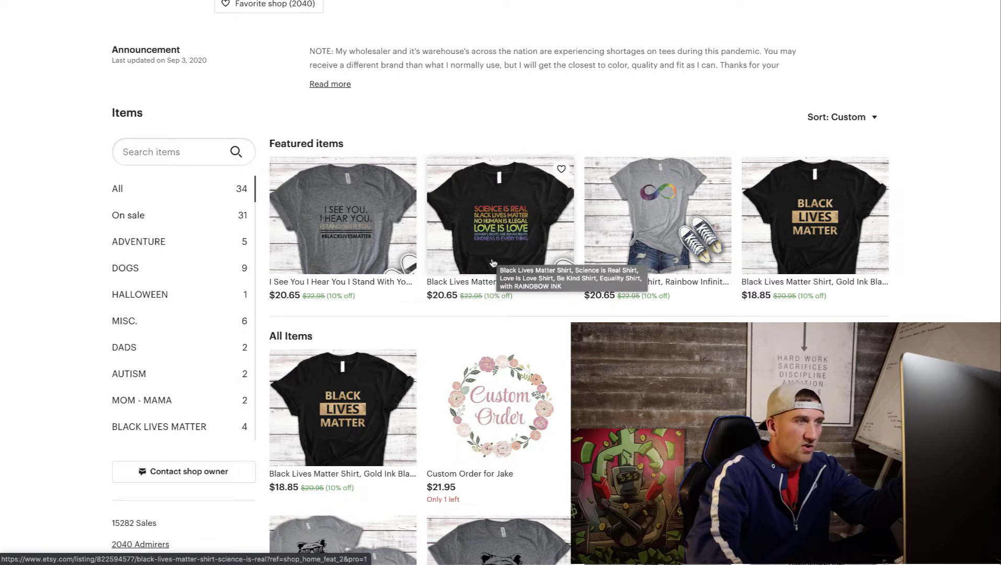
scroll(836, 131, down, 3)
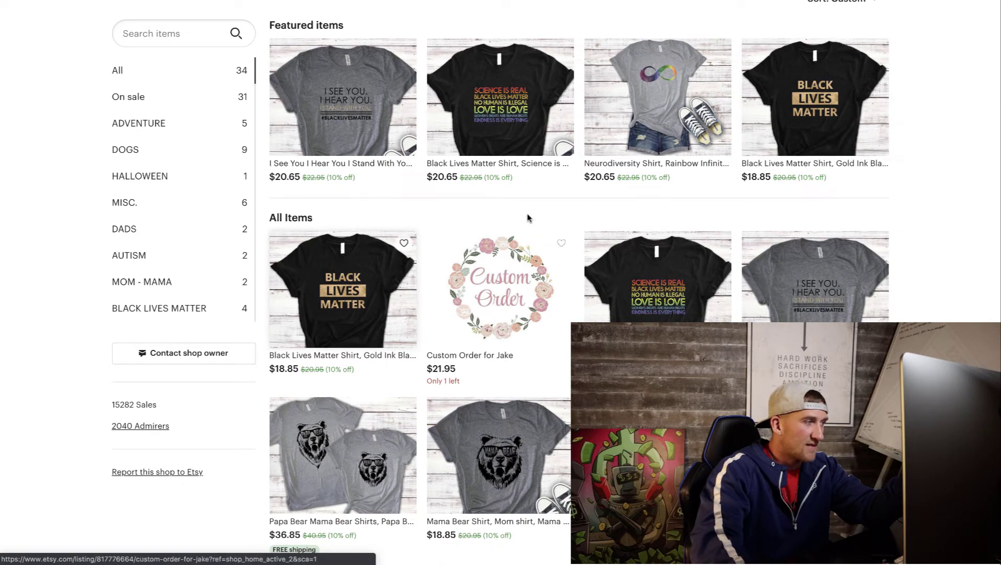
scroll(821, 271, down, 1)
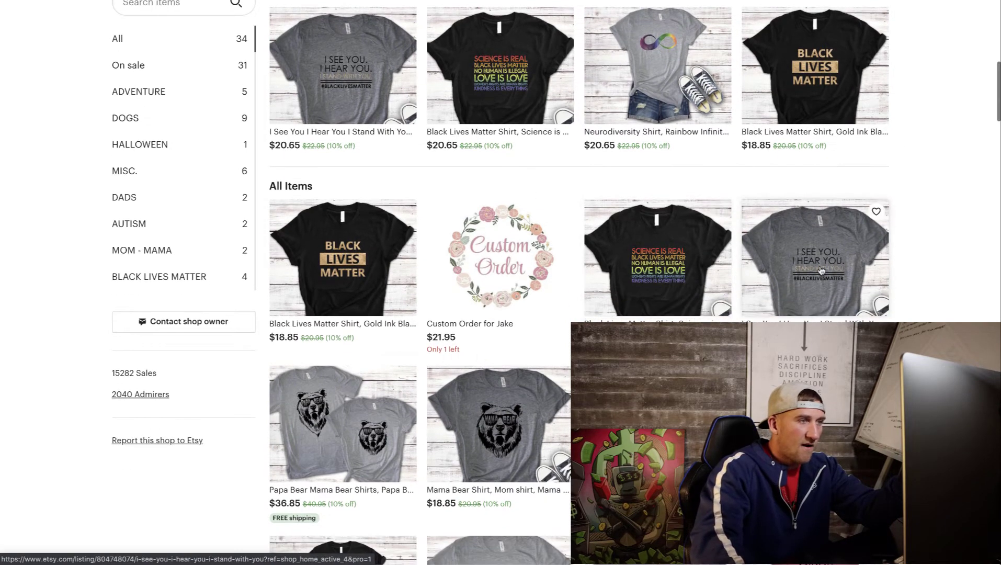
scroll(821, 271, down, 10)
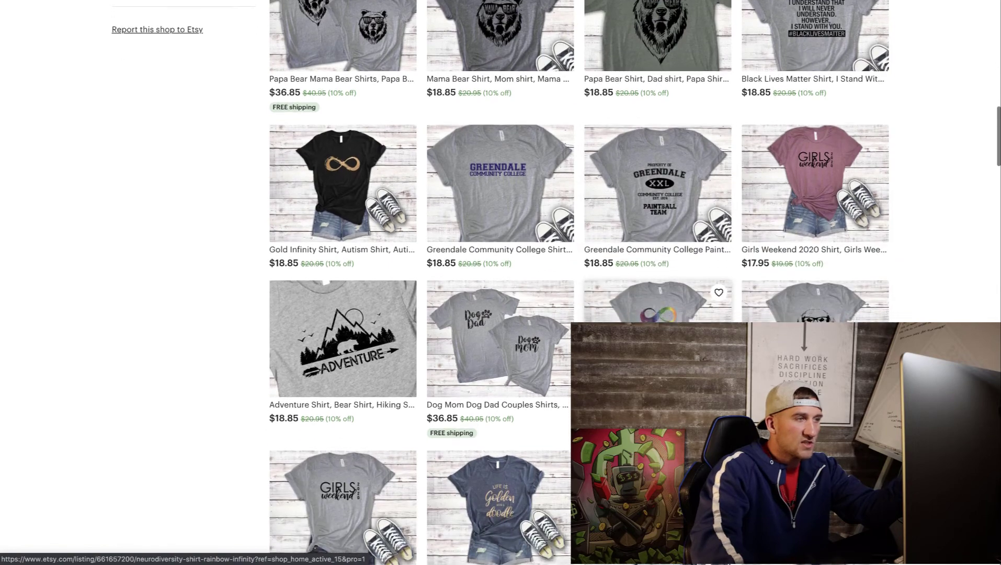
scroll(657, 298, down, 4)
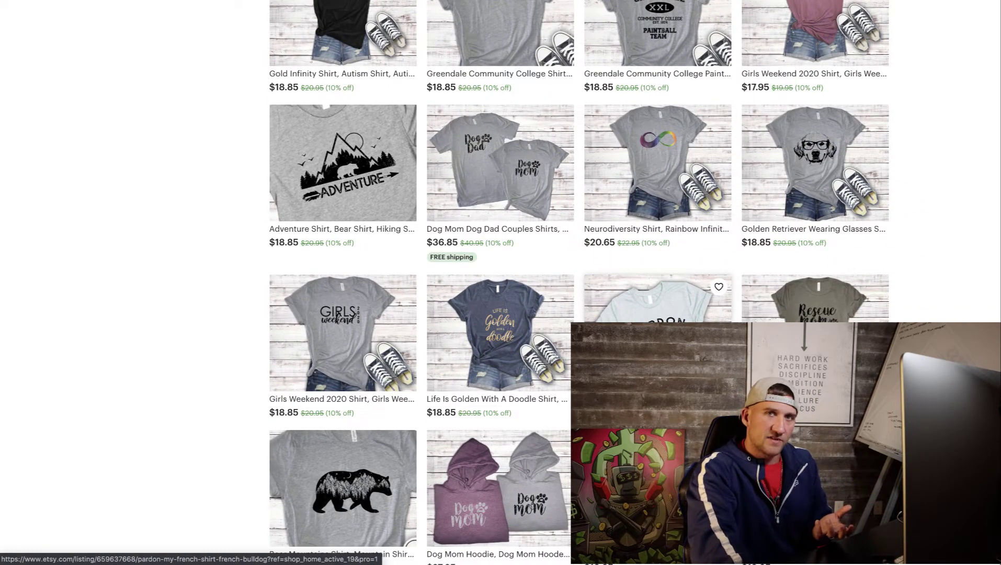
scroll(525, 328, up, 9)
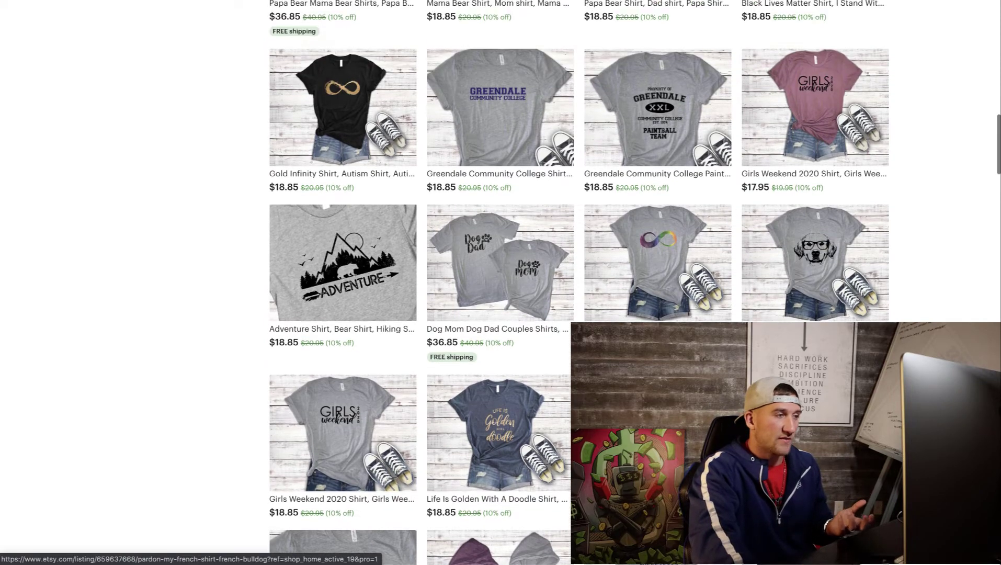
scroll(524, 328, up, 7)
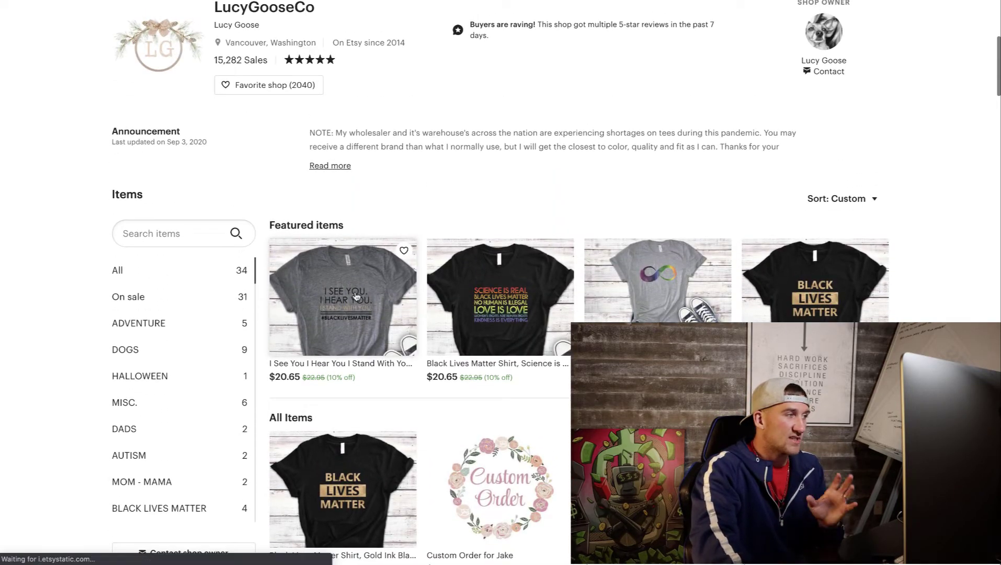
Step: Open the featured "I See You I Hear You I Stand With You" shirt and examine its reviews, description, shipping details and buyer photos
click(355, 296)
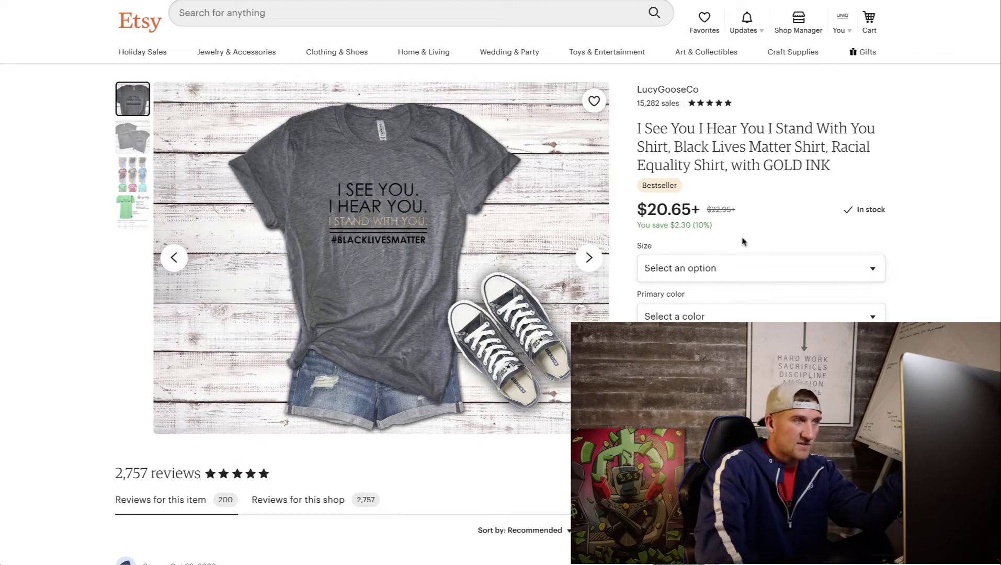
scroll(559, 223, down, 2)
scroll(592, 286, down, 9)
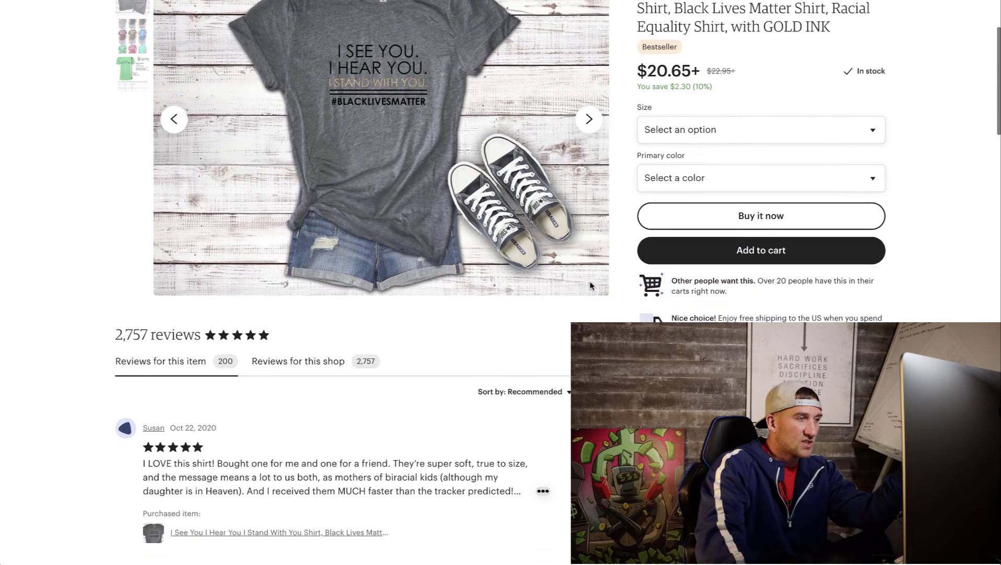
scroll(607, 288, down, 1)
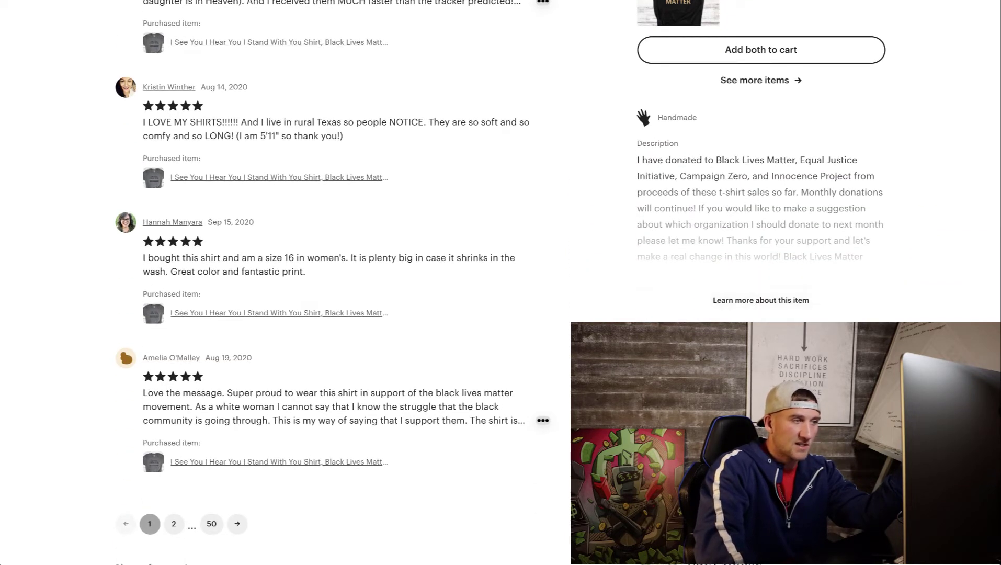
scroll(335, 282, down, 4)
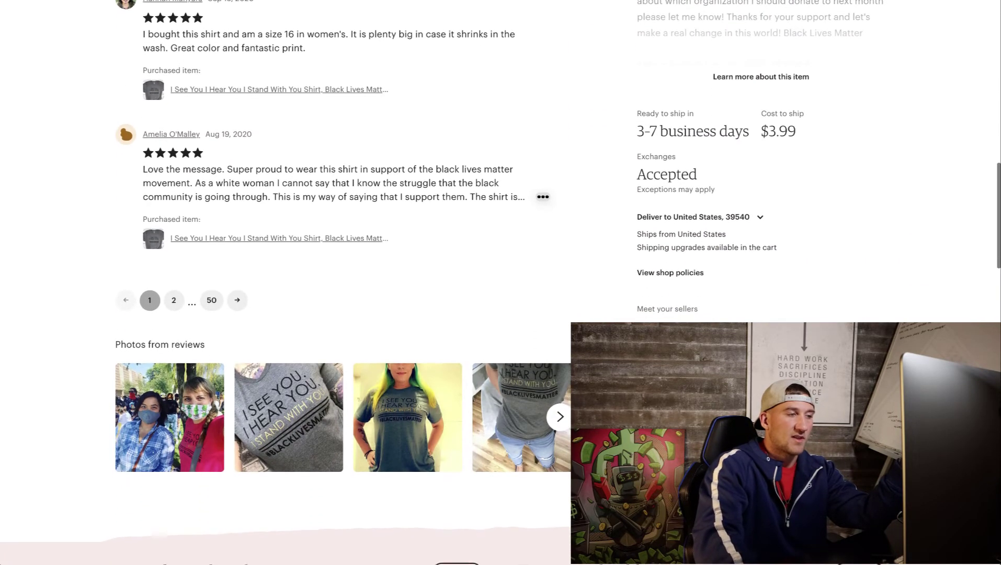
scroll(335, 283, up, 15)
scroll(334, 283, up, 1)
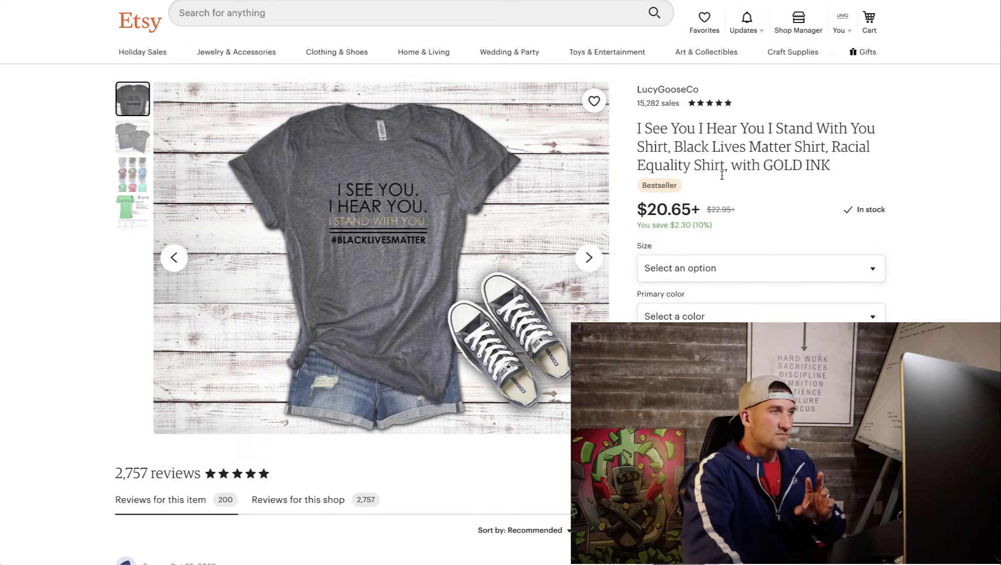
scroll(706, 162, down, 1)
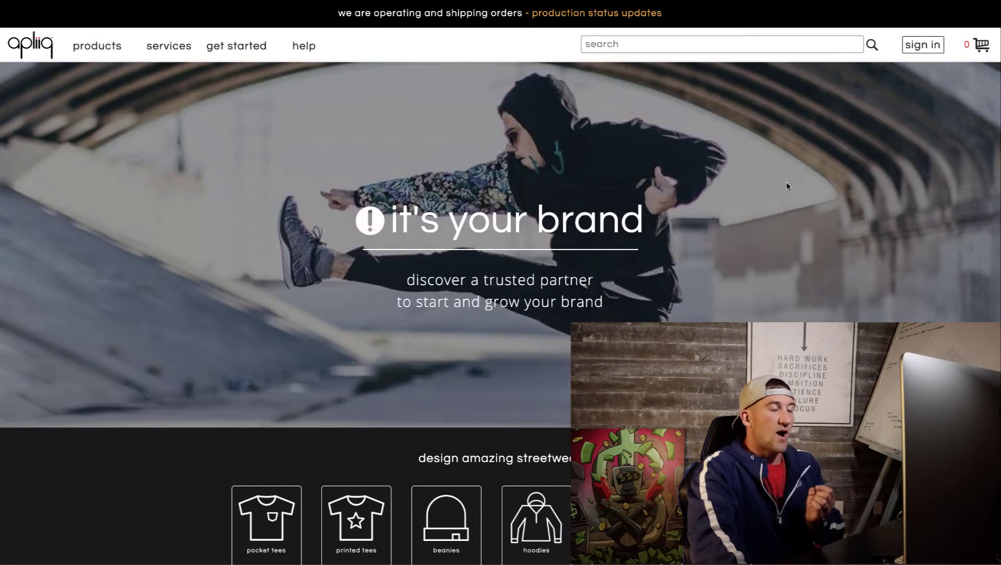
Step: Switch to Apliiq and examine its homepage for streetwear products, private labels, patches, woven labels and customer reviews
scroll(784, 208, down, 5)
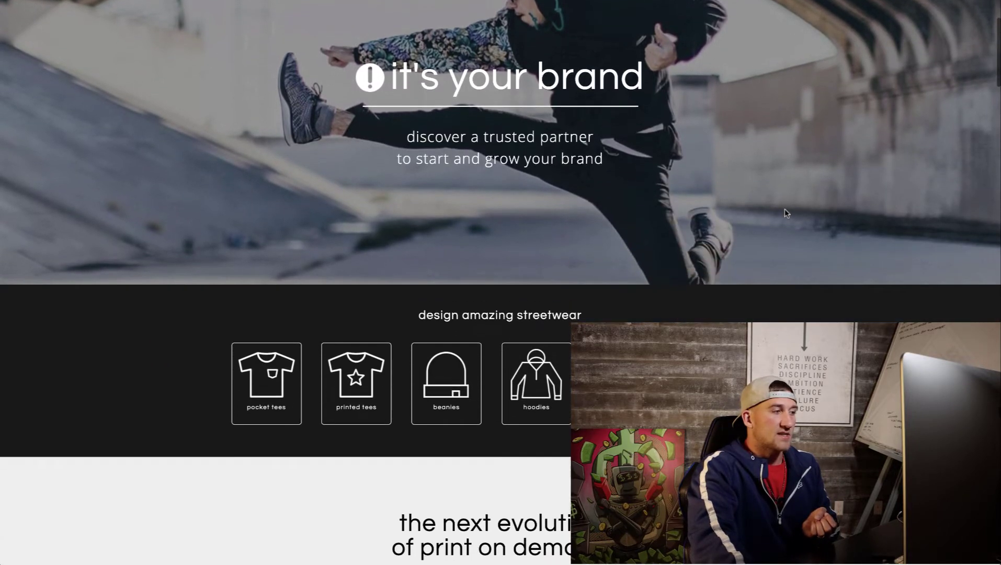
scroll(785, 212, down, 3)
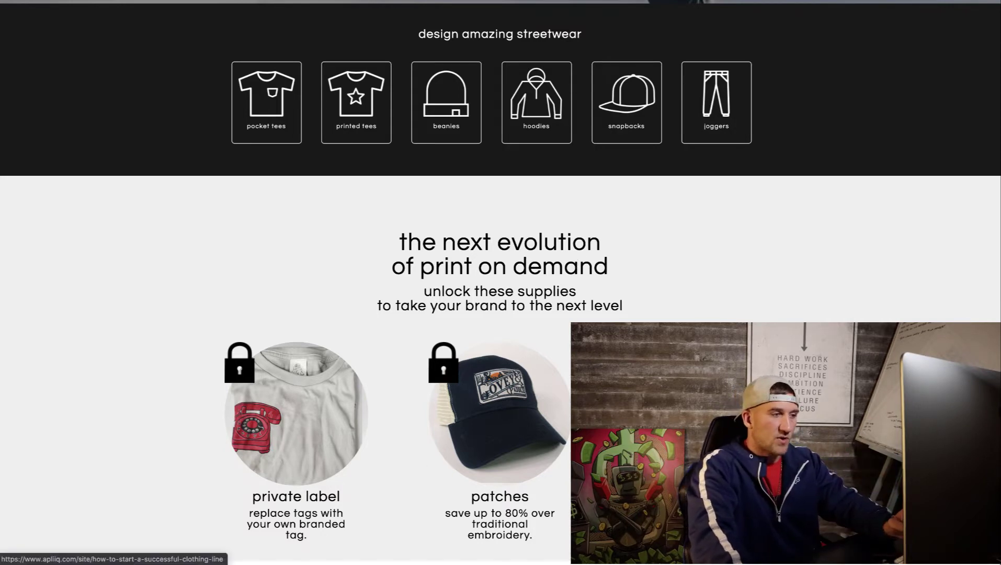
scroll(576, 263, down, 2)
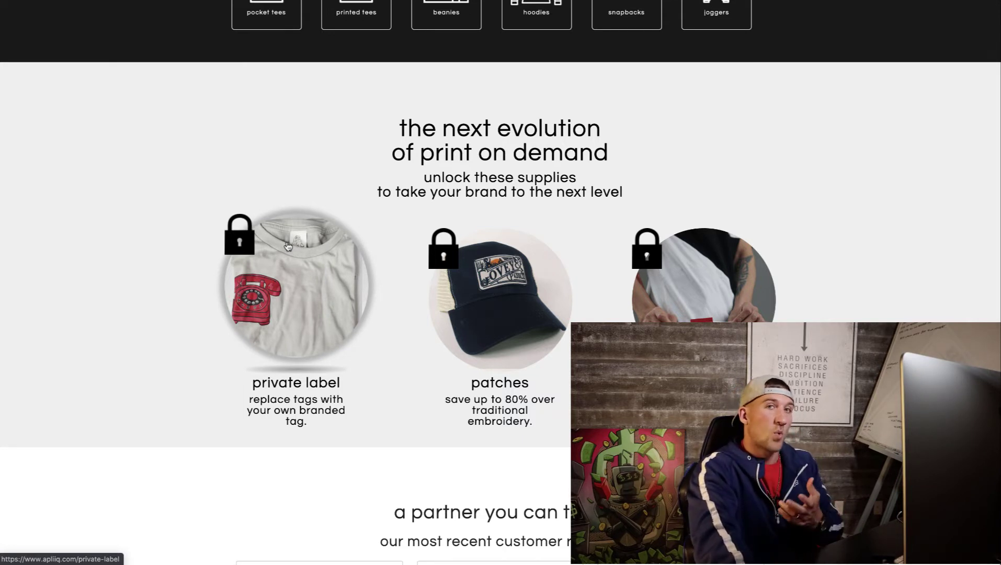
scroll(332, 242, down, 5)
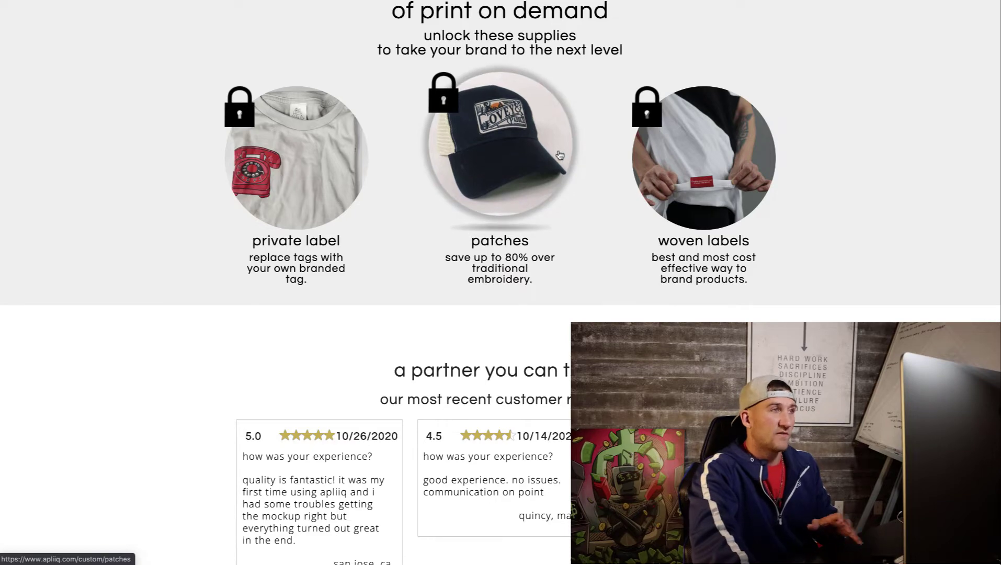
scroll(863, 120, up, 15)
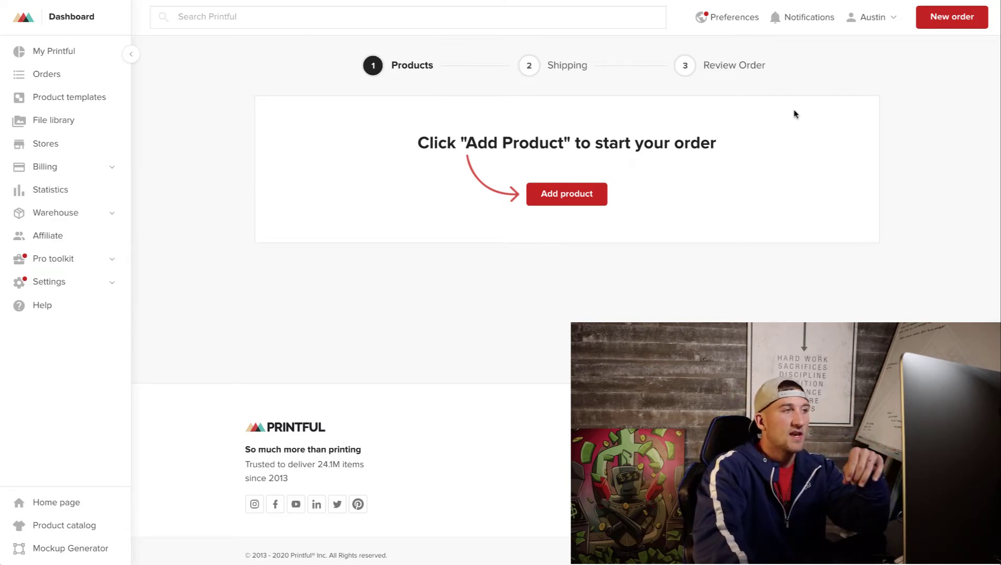
Step: Switch to Printful, start a new basic order and look over the product categories
click(956, 19)
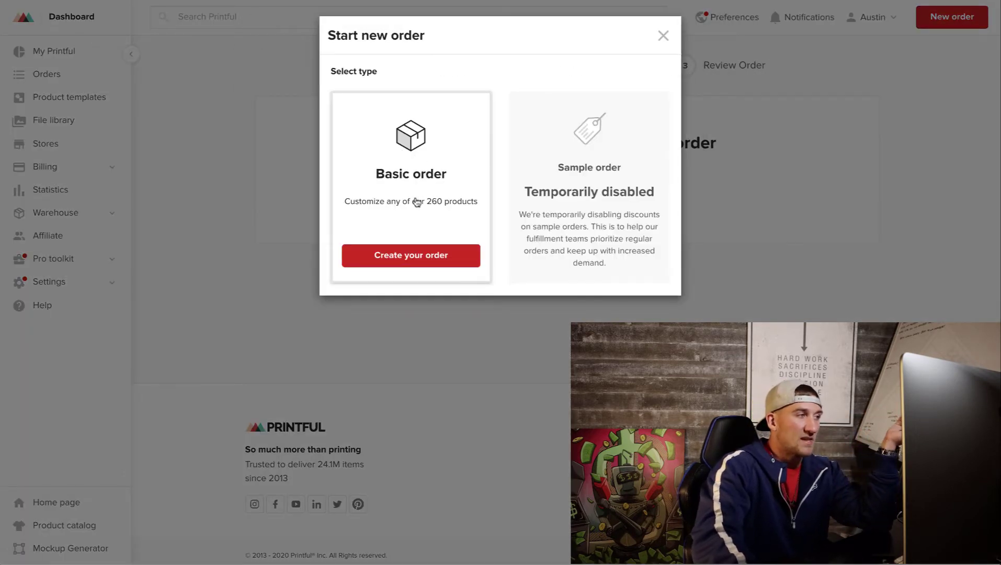
click(424, 260)
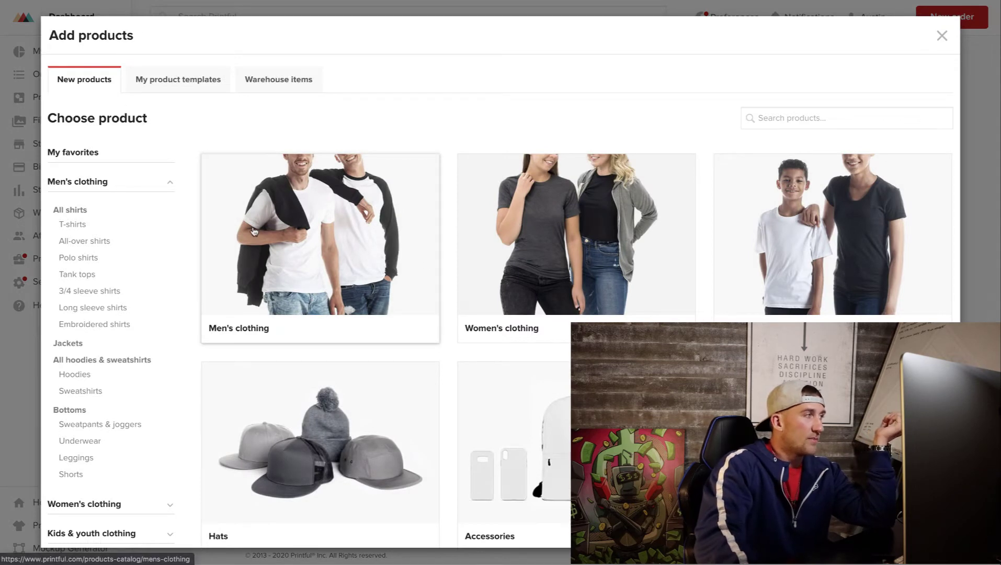
scroll(256, 233, down, 1)
scroll(501, 226, down, 1)
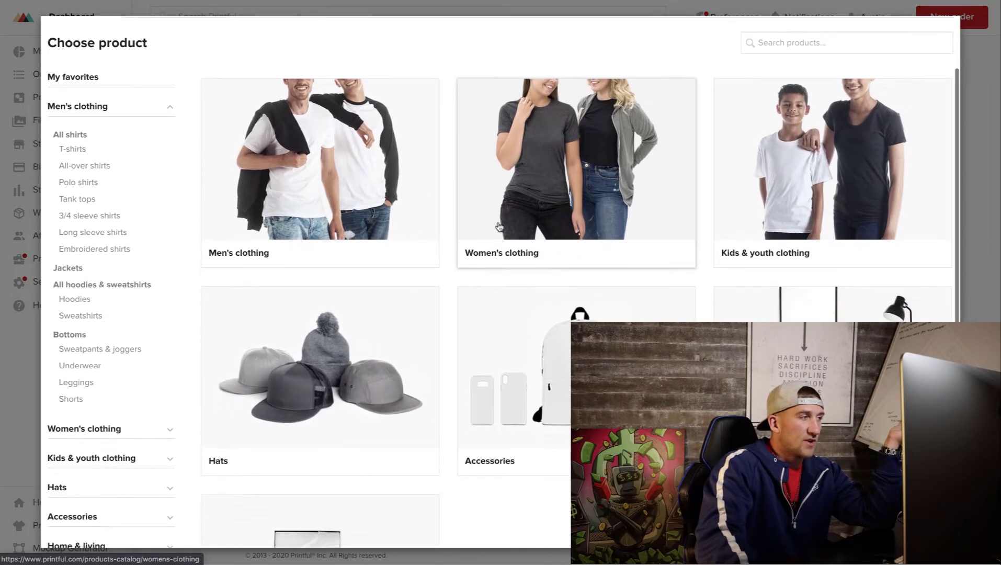
scroll(679, 223, down, 1)
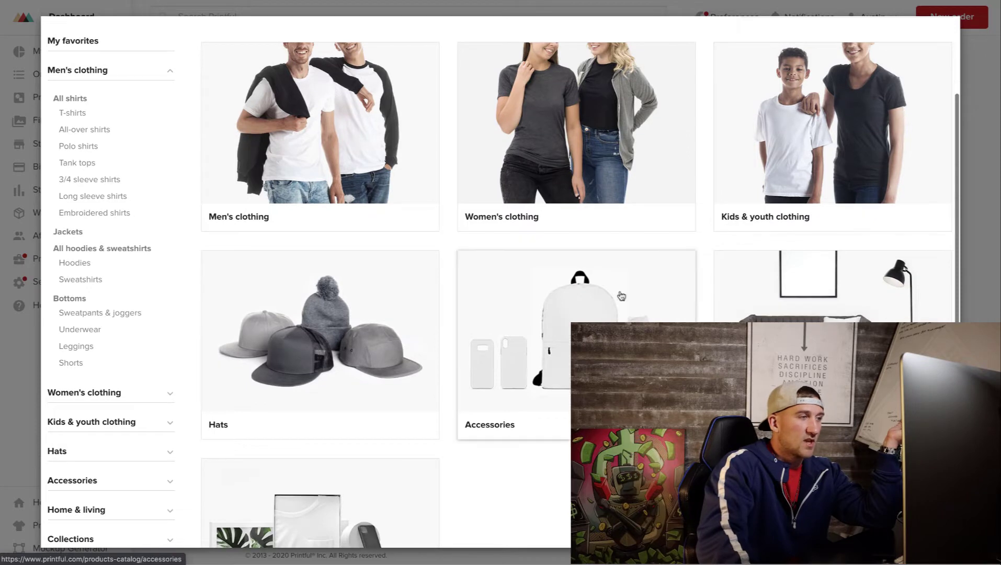
scroll(314, 293, down, 4)
scroll(297, 302, up, 3)
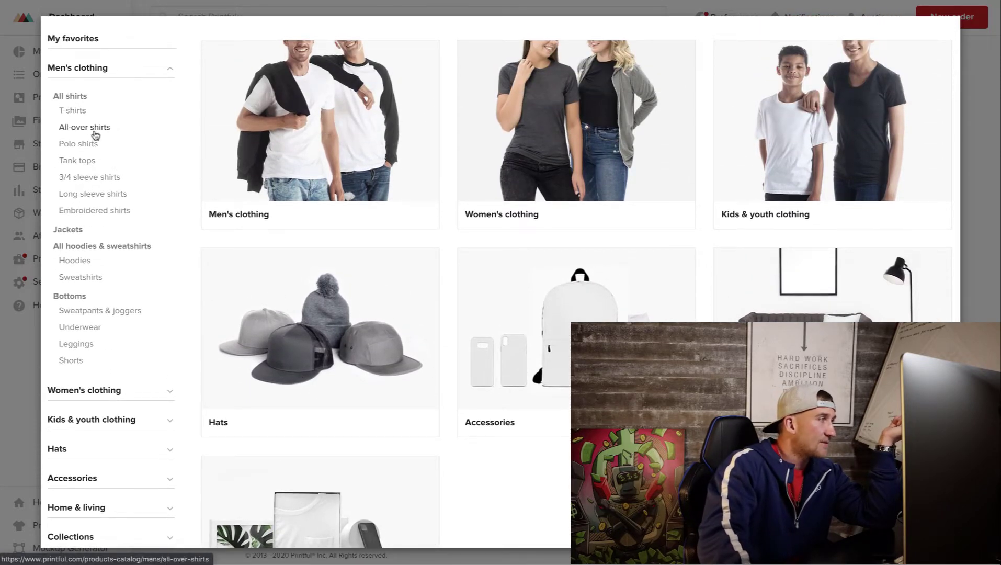
Step: Choose the Unisex Premium Hoodie | Cotton Heritage M2580 from the men's hoodies and set its color to white
click(78, 261)
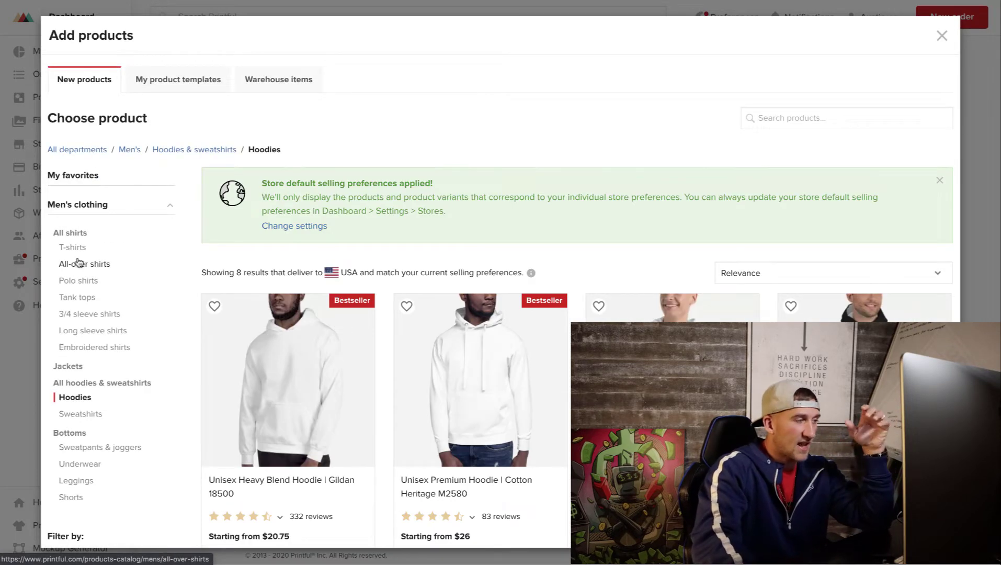
scroll(483, 287, down, 1)
scroll(484, 286, down, 2)
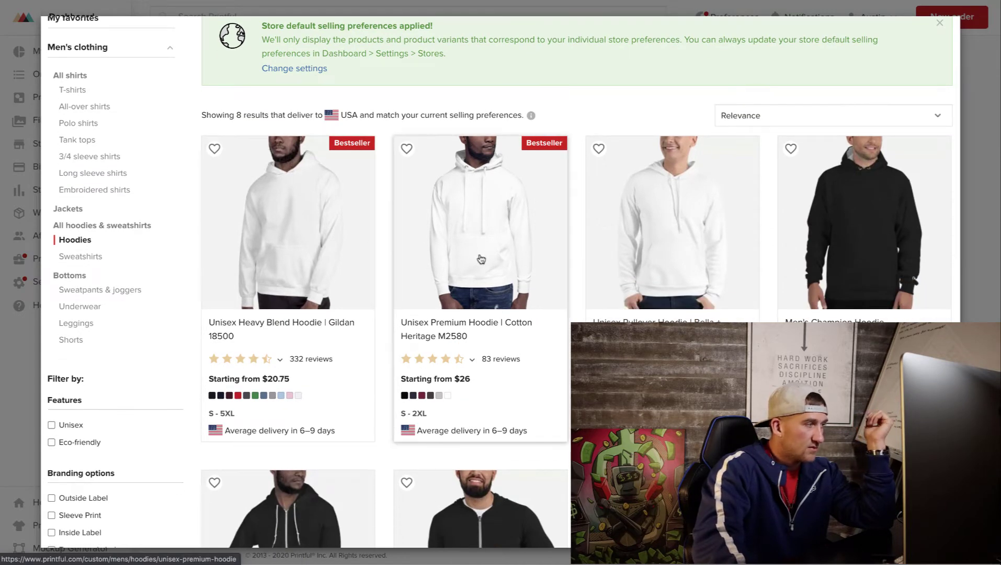
click(499, 231)
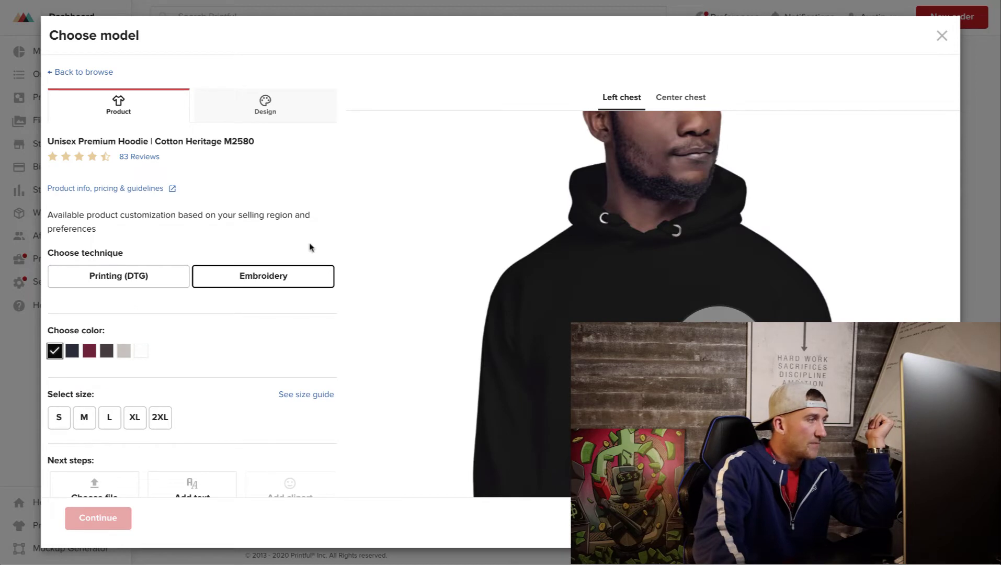
scroll(288, 170, down, 1)
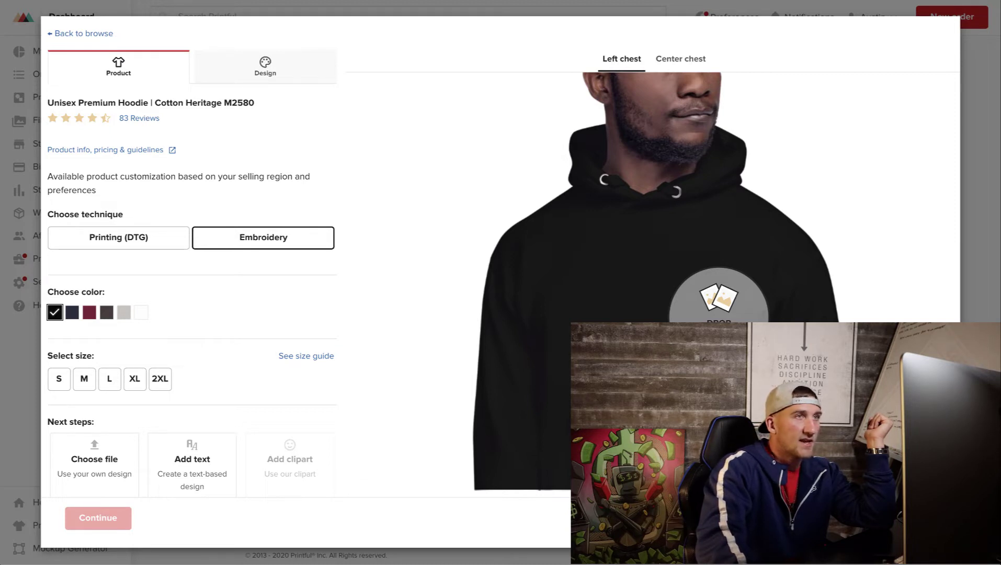
click(141, 312)
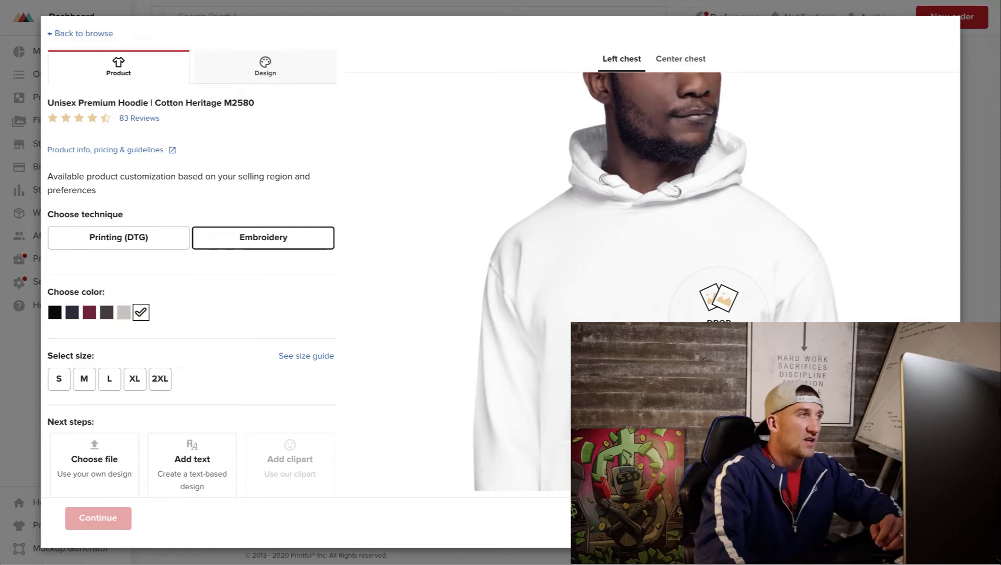
Step: Place the peace-sign hand design on the hoodie's left chest and rotate it slightly clockwise
drag(630, 168, 630, 168)
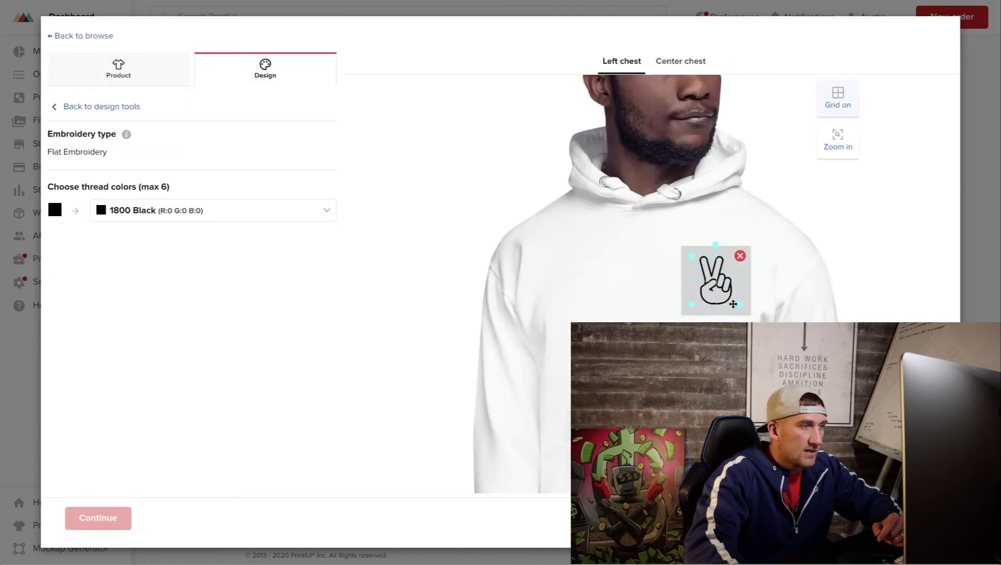
drag(715, 243, 729, 245)
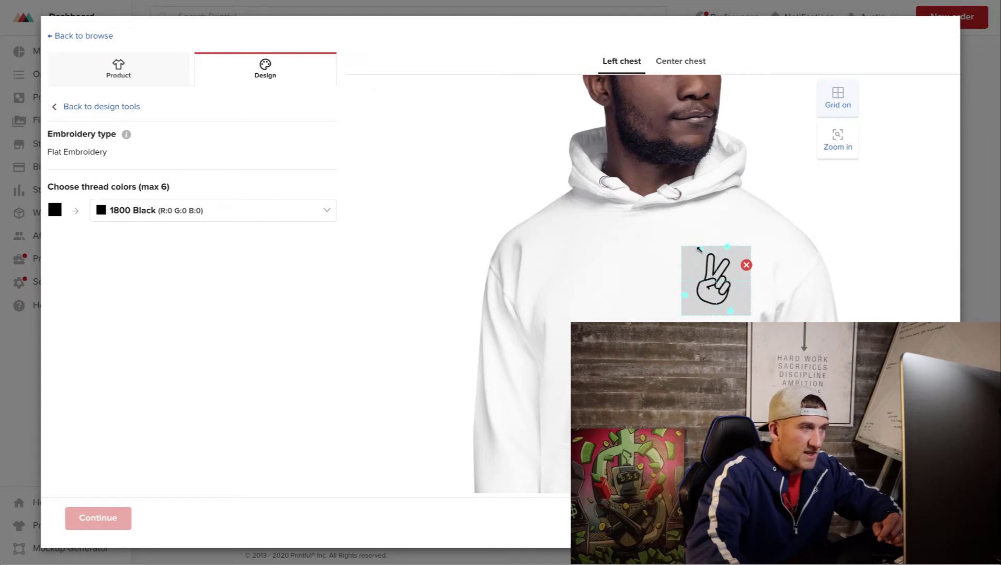
click(860, 240)
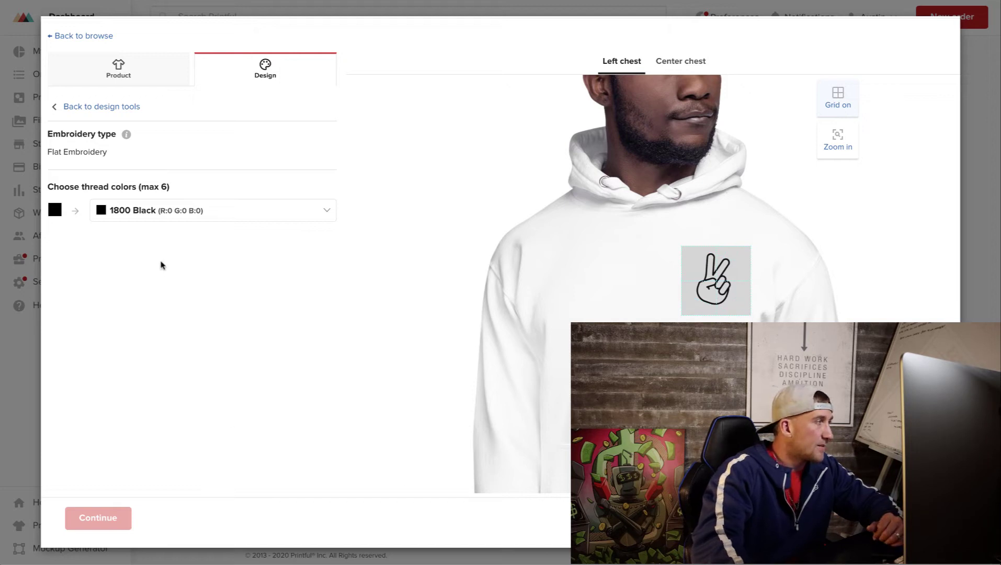
Step: Set the peace-sign design's thread color to 1718 Grey and return to the design tools
scroll(605, 167, up, 1)
scroll(605, 169, down, 1)
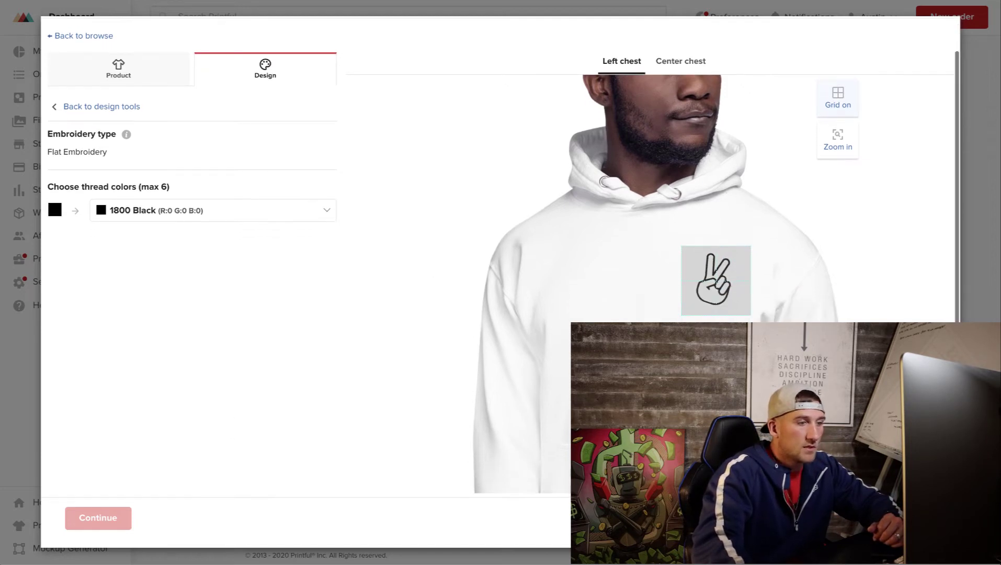
click(140, 213)
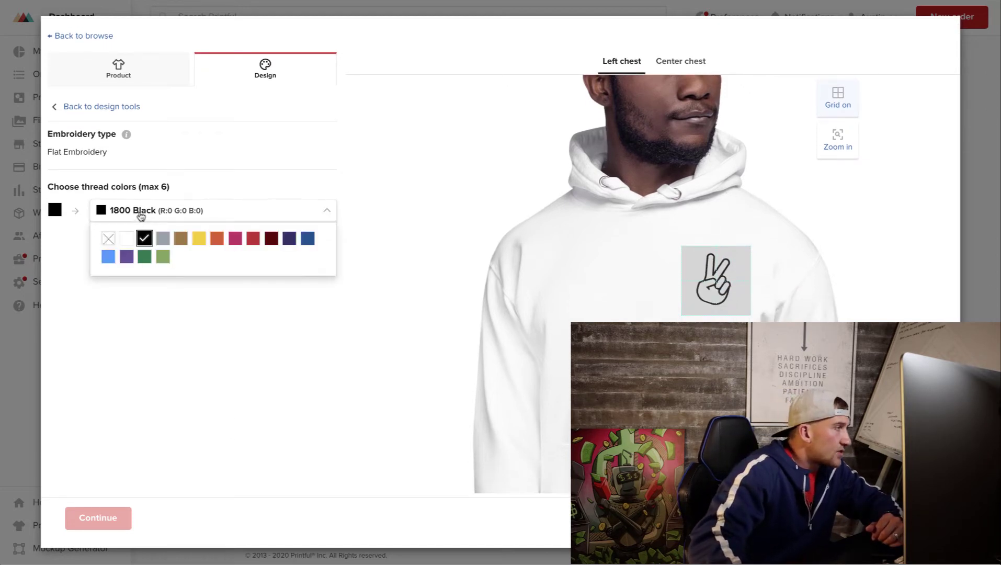
click(163, 238)
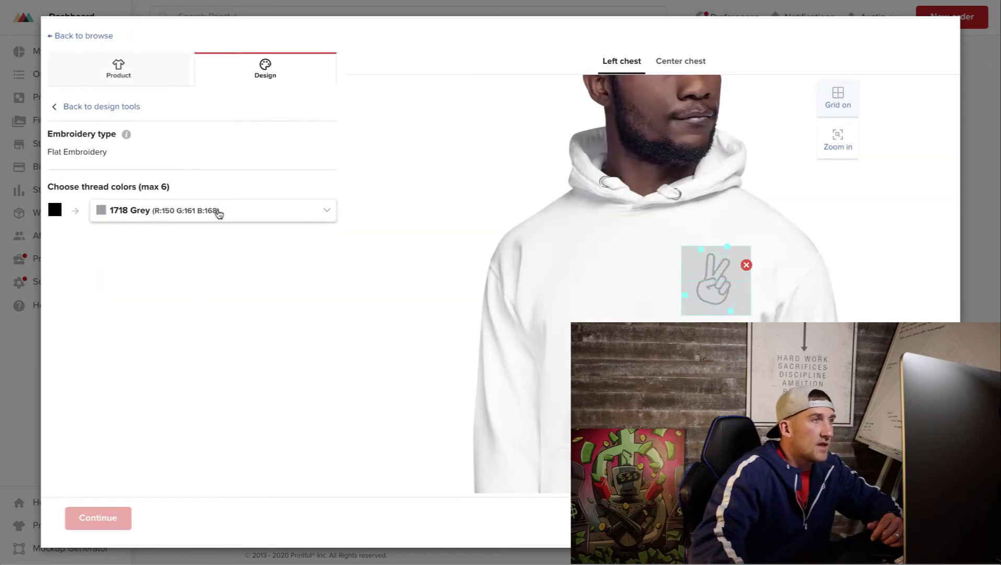
click(112, 106)
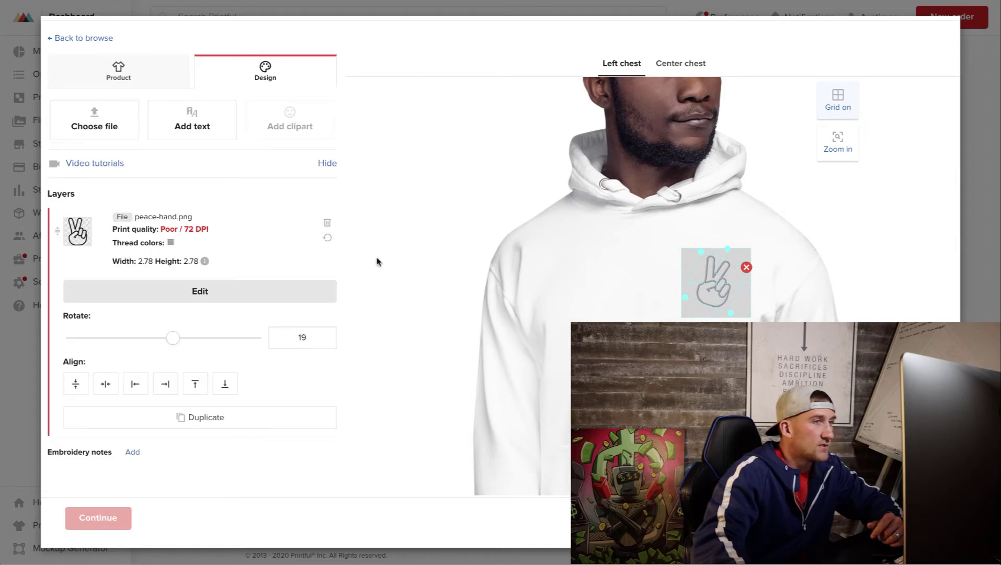
scroll(354, 268, down, 1)
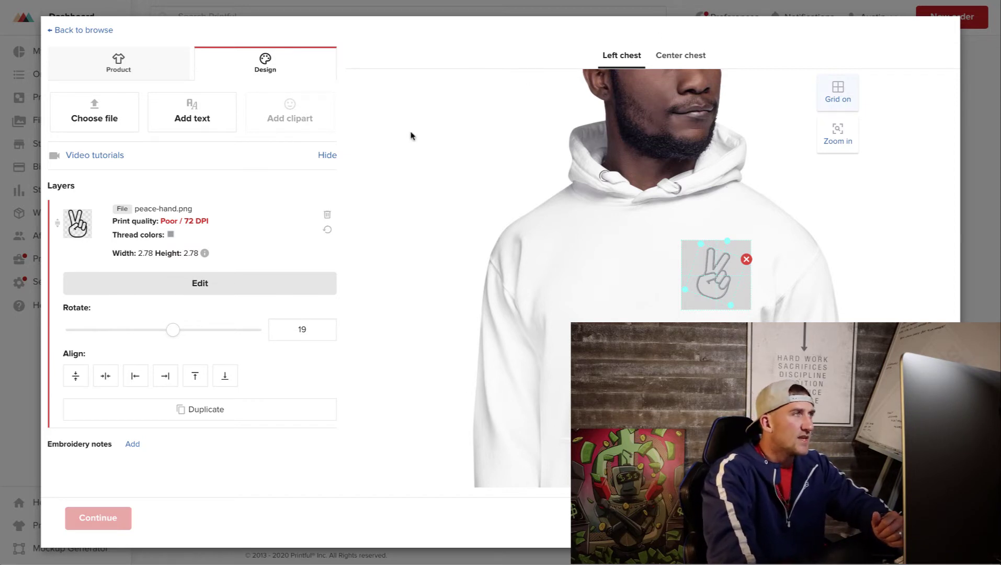
Step: Replace the peace-sign design on the left chest with the text logo Screen-Shot-2020-10-09-at-4.48.05-PM-copy.png and look over the hoodie's product options
click(746, 258)
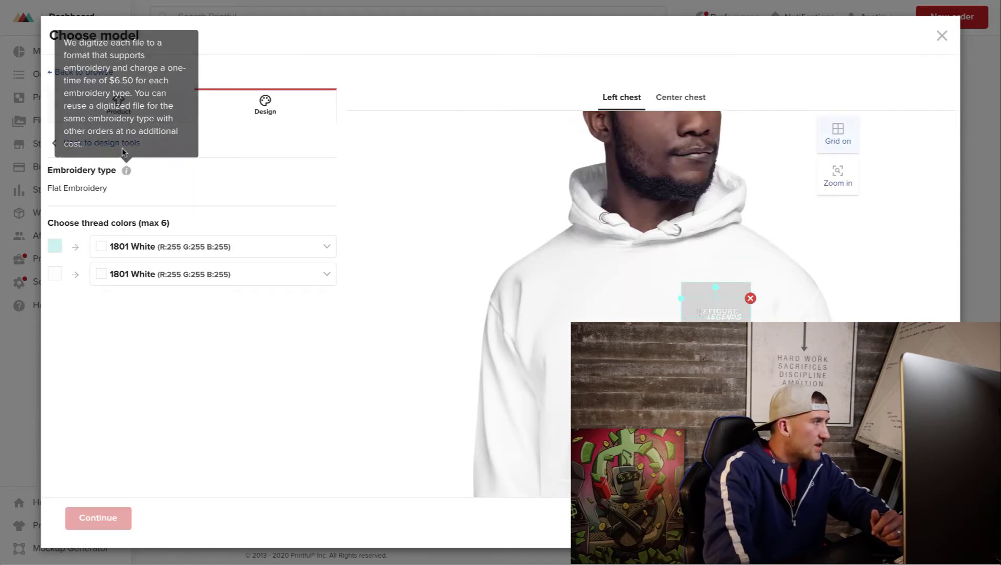
click(105, 143)
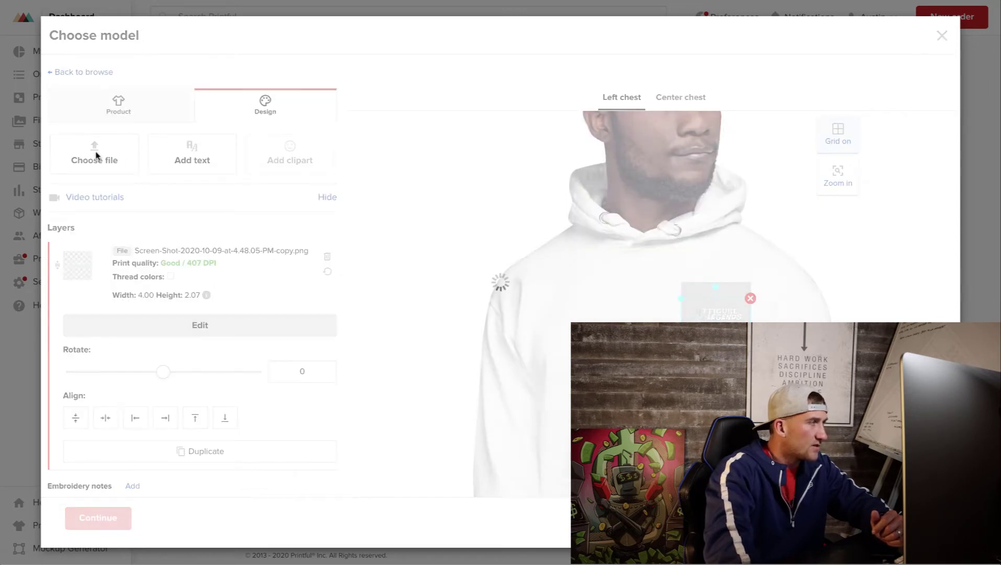
scroll(205, 403, down, 1)
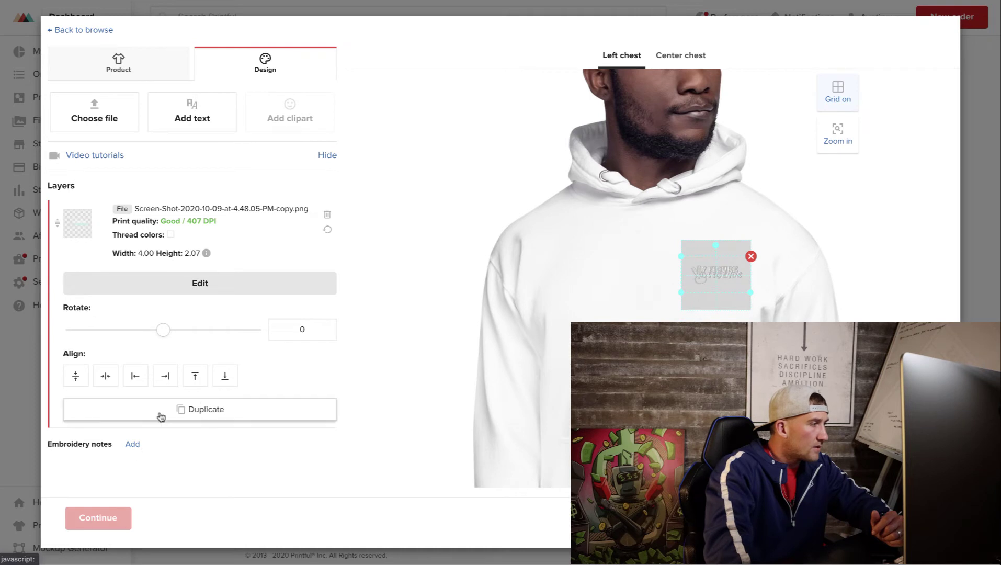
scroll(149, 286, up, 1)
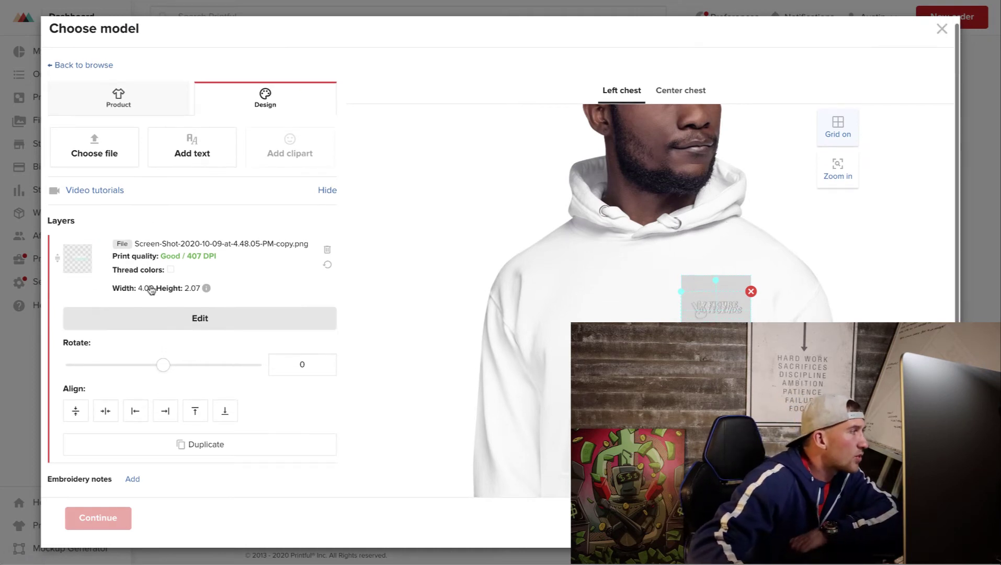
click(119, 108)
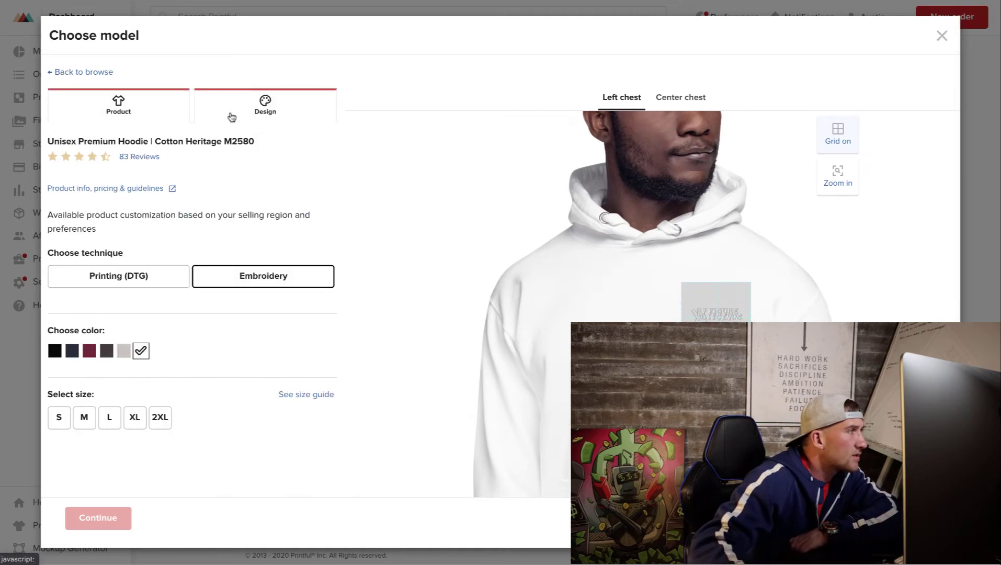
scroll(256, 186, down, 1)
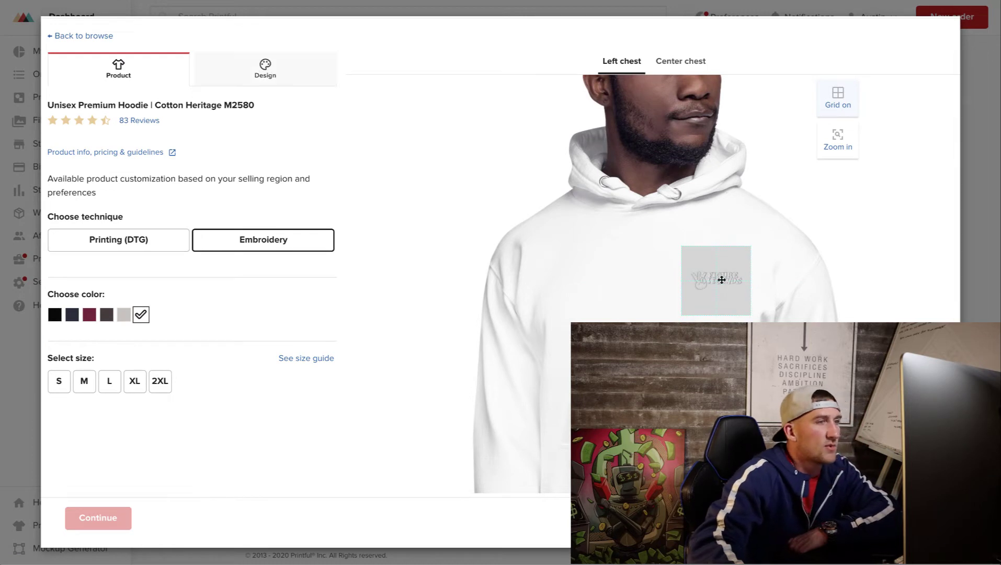
scroll(308, 173, up, 1)
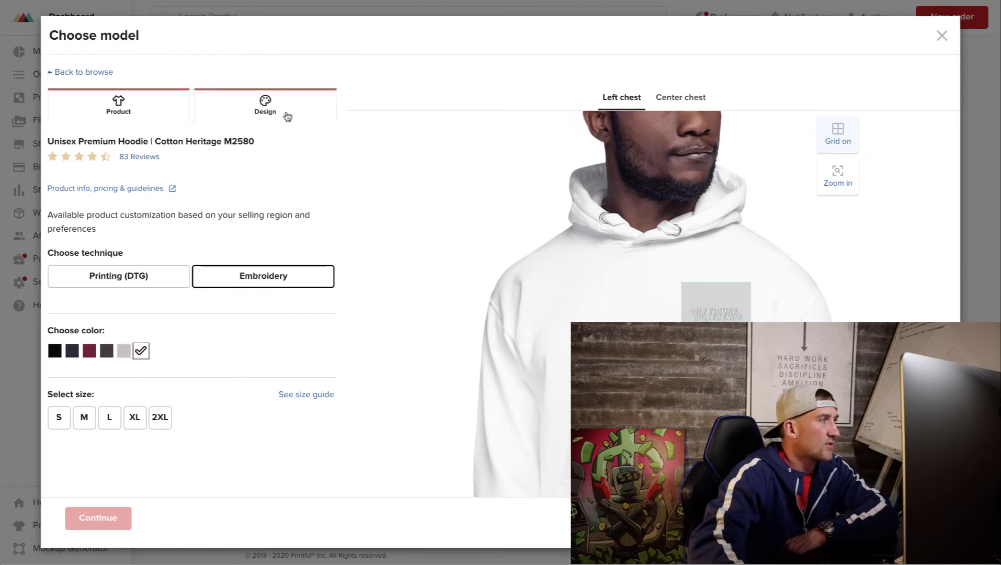
click(237, 119)
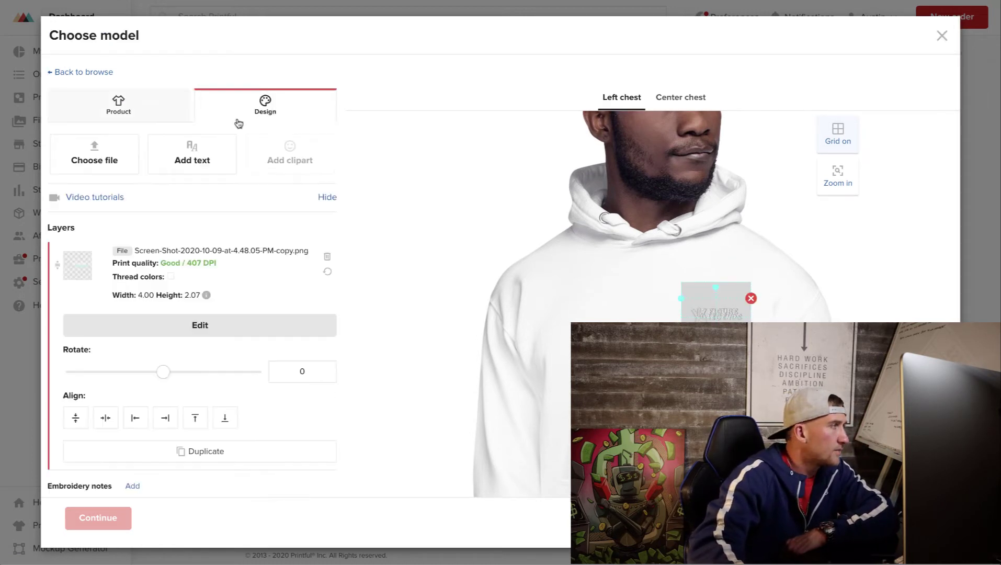
Step: Replace the text logo with peace-hand.png rotated about 18° on the left chest, and select hoodie size XL
click(327, 257)
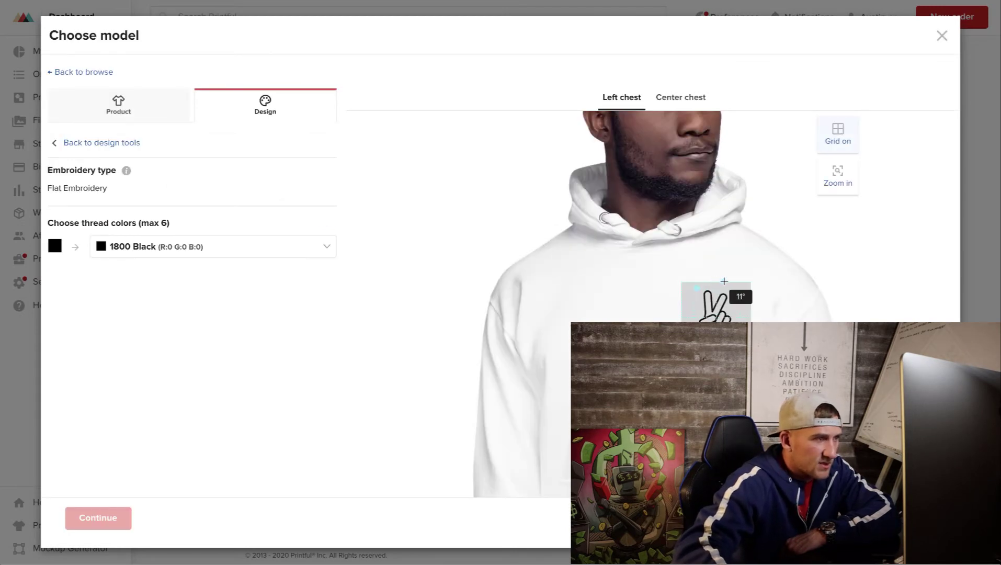
click(138, 111)
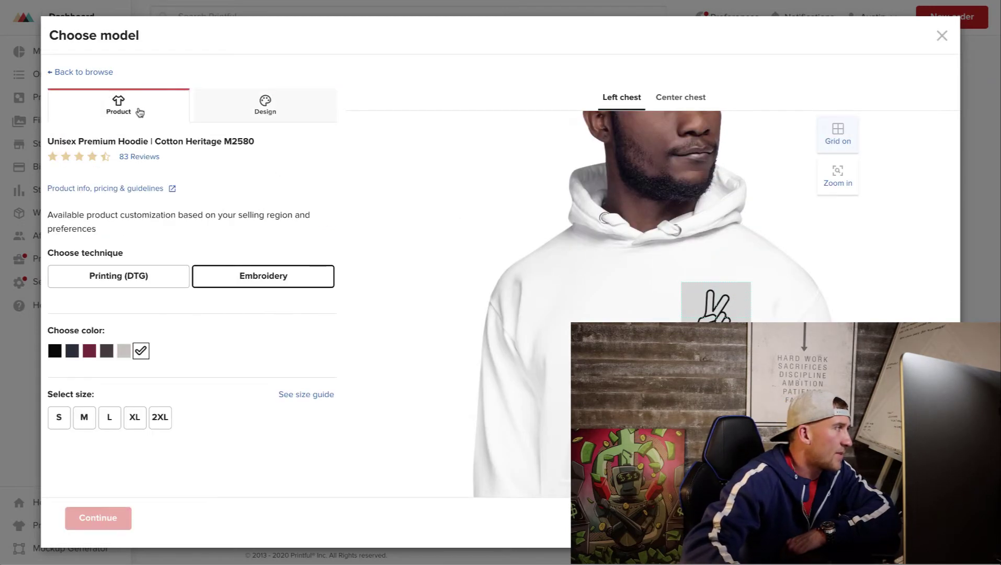
scroll(130, 407, down, 1)
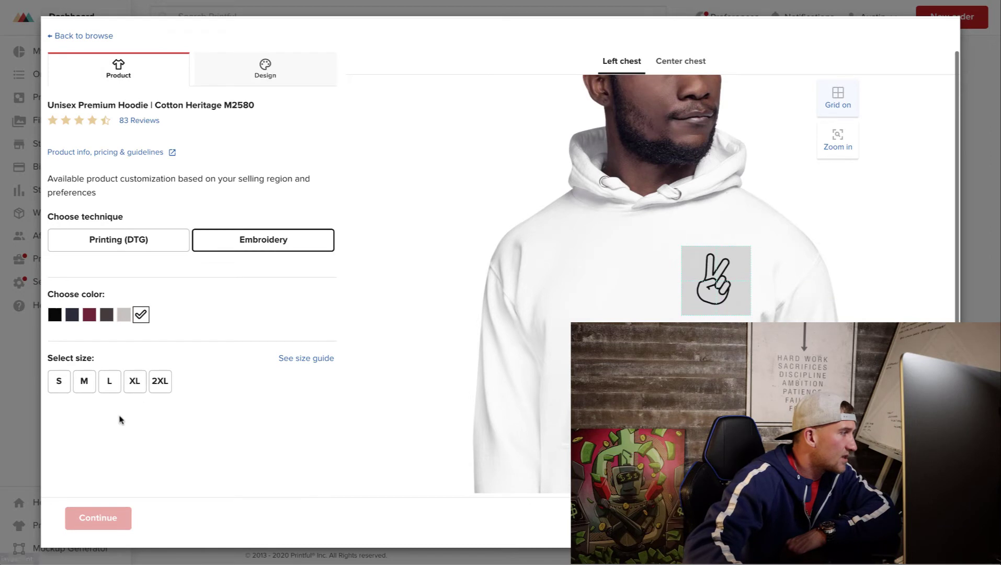
click(136, 386)
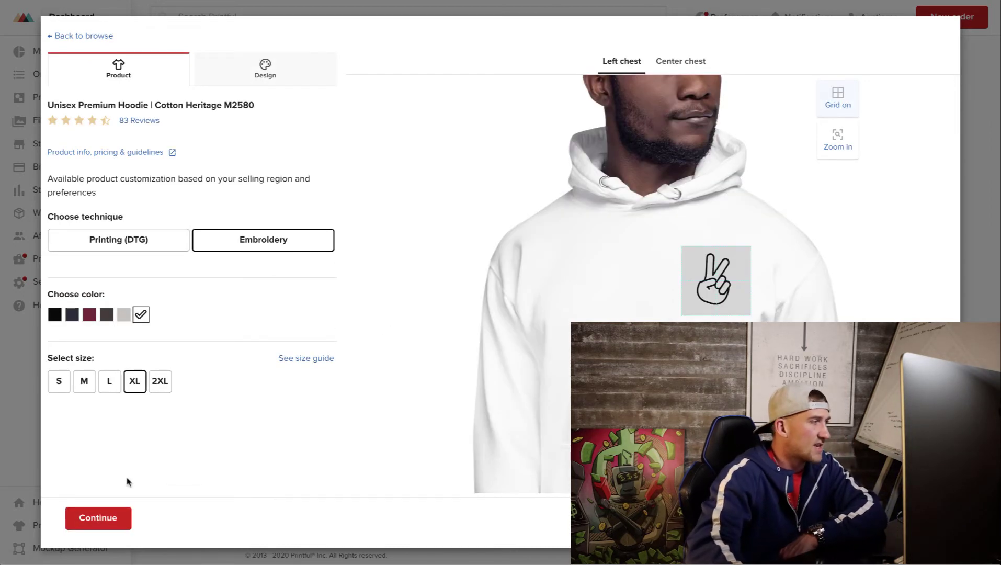
Step: Examine the thread color choices for the peace-sign embroidery and return to the design tools
click(266, 89)
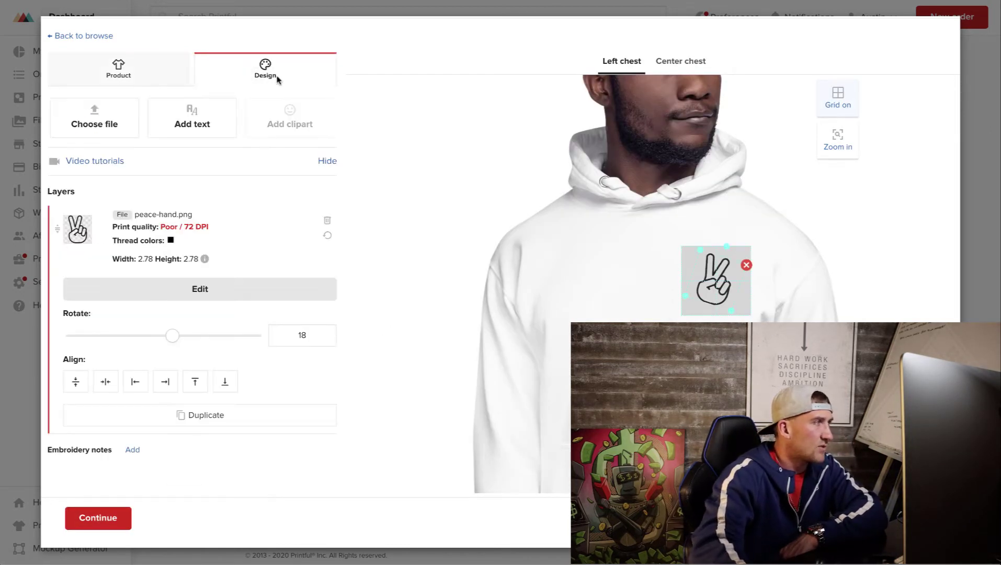
click(199, 288)
click(185, 212)
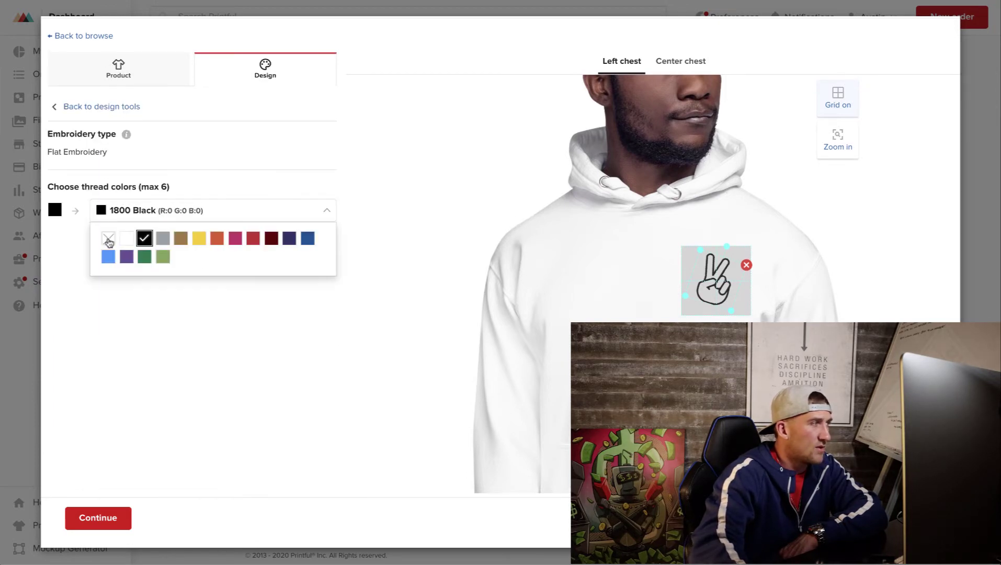
click(257, 134)
click(82, 107)
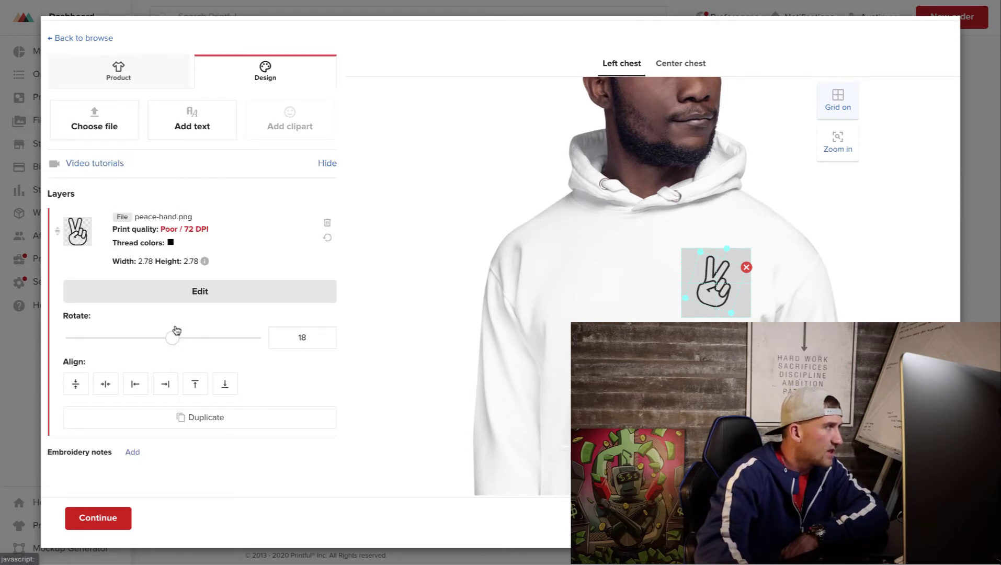
Step: Try maroon as the hoodie color and switch it back to white
click(127, 69)
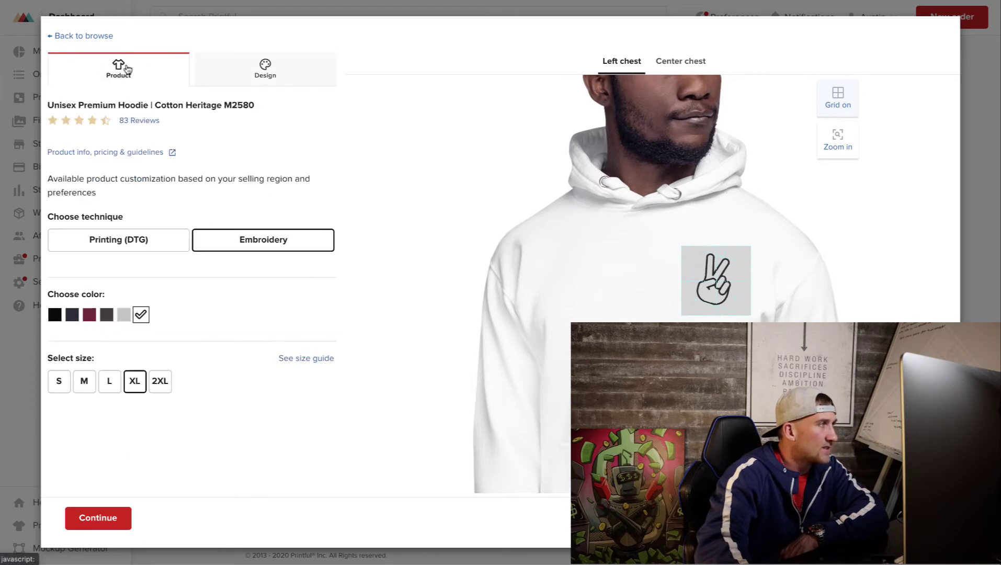
click(89, 316)
click(140, 316)
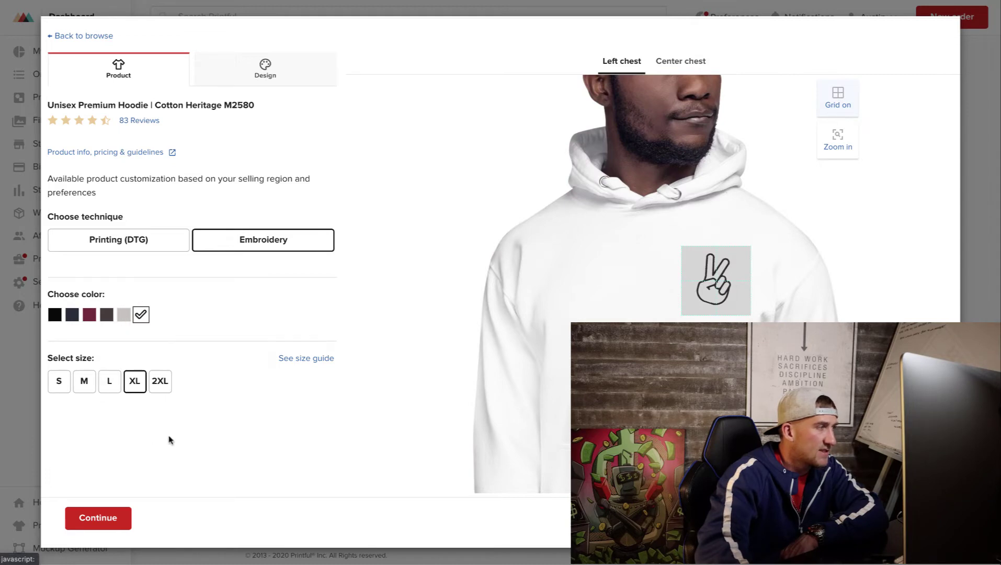
Step: Add the customized white XL hoodie to the order and preview its mockup
click(105, 518)
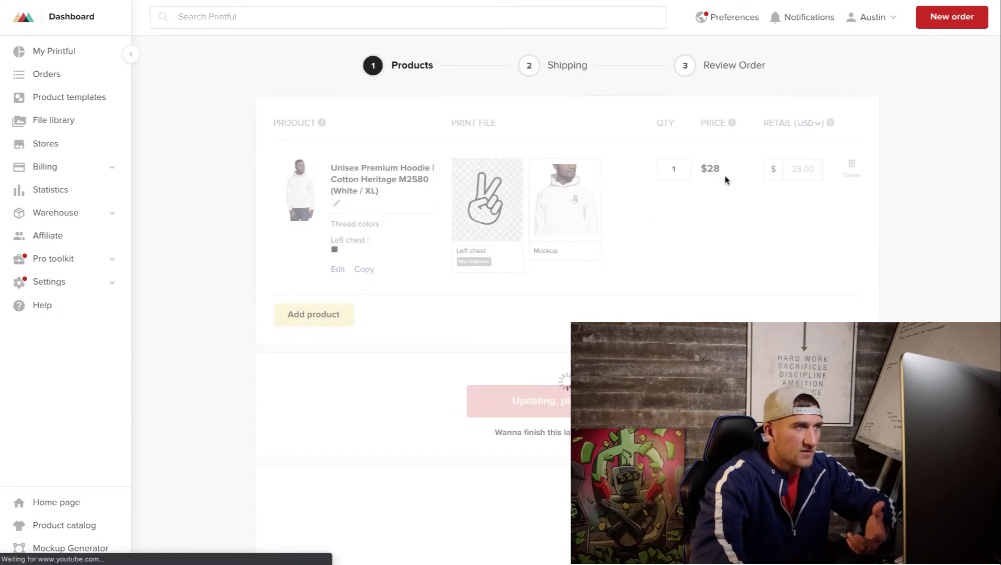
click(571, 208)
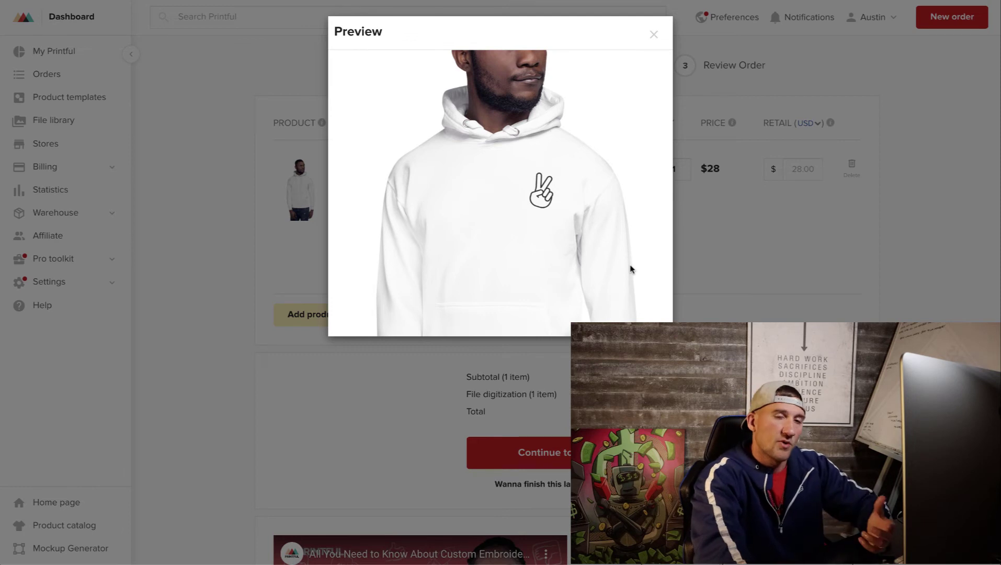
click(654, 33)
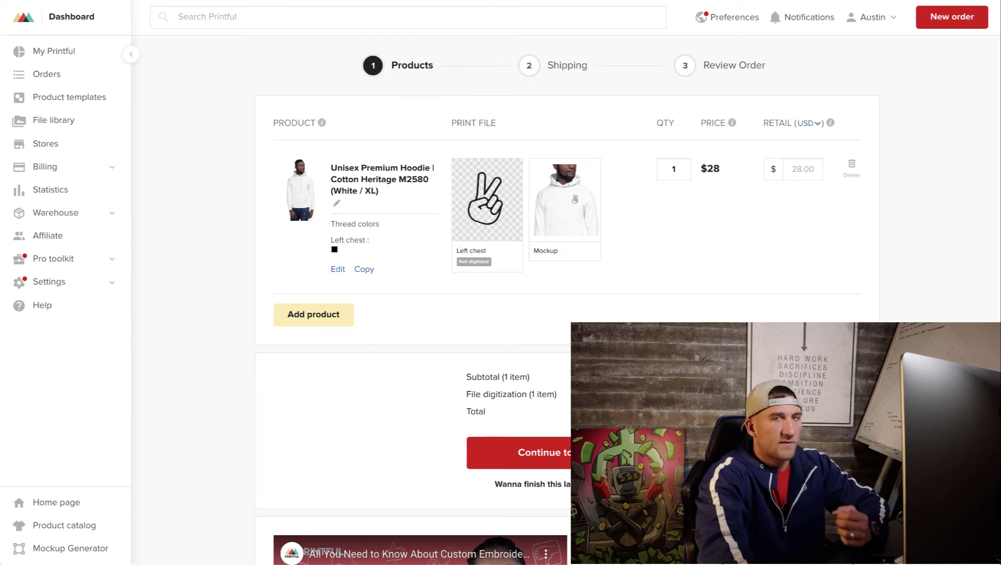
Step: Continue to the order's shipping stage, look over the address form and return to the products stage
click(546, 472)
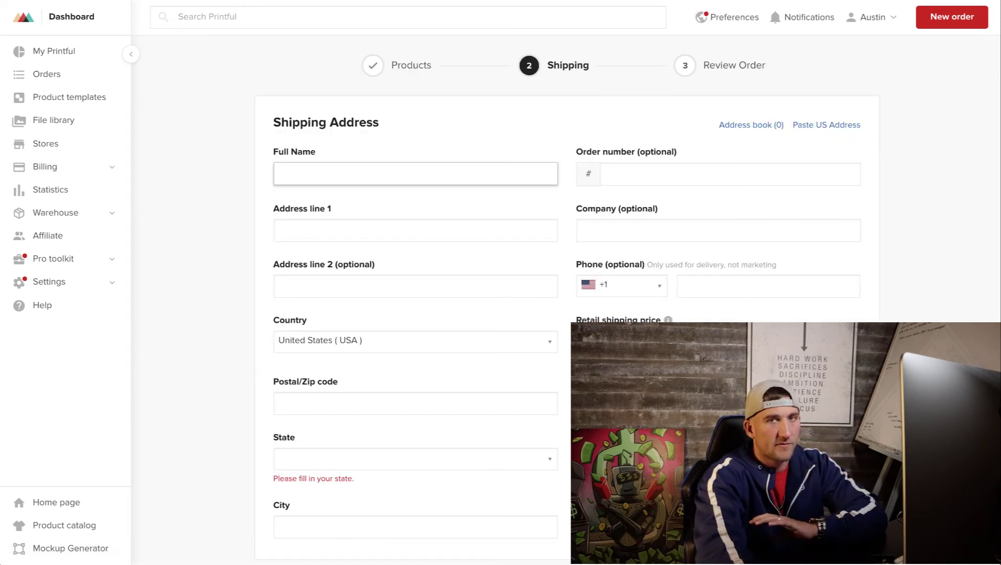
scroll(506, 282, down, 6)
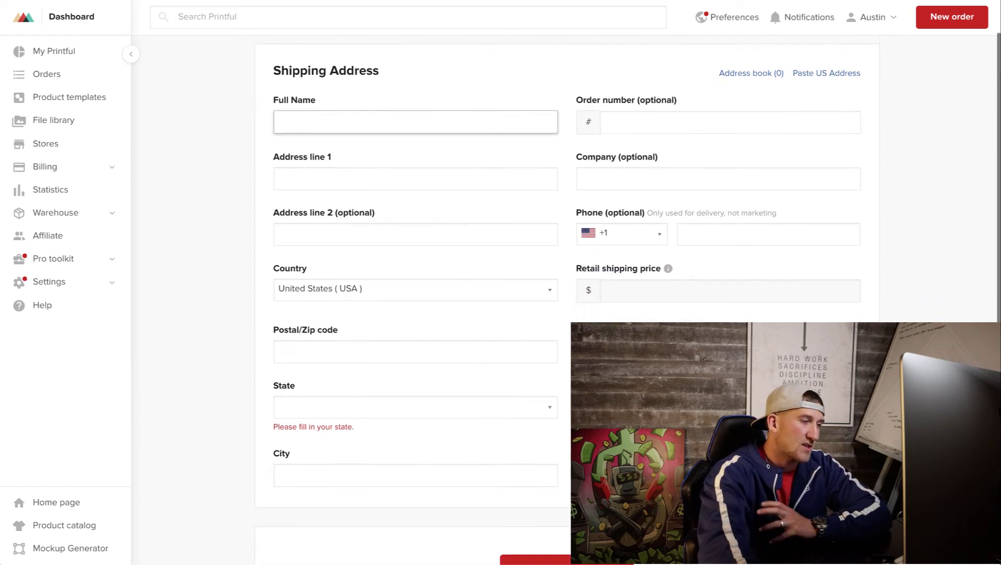
scroll(451, 306, up, 6)
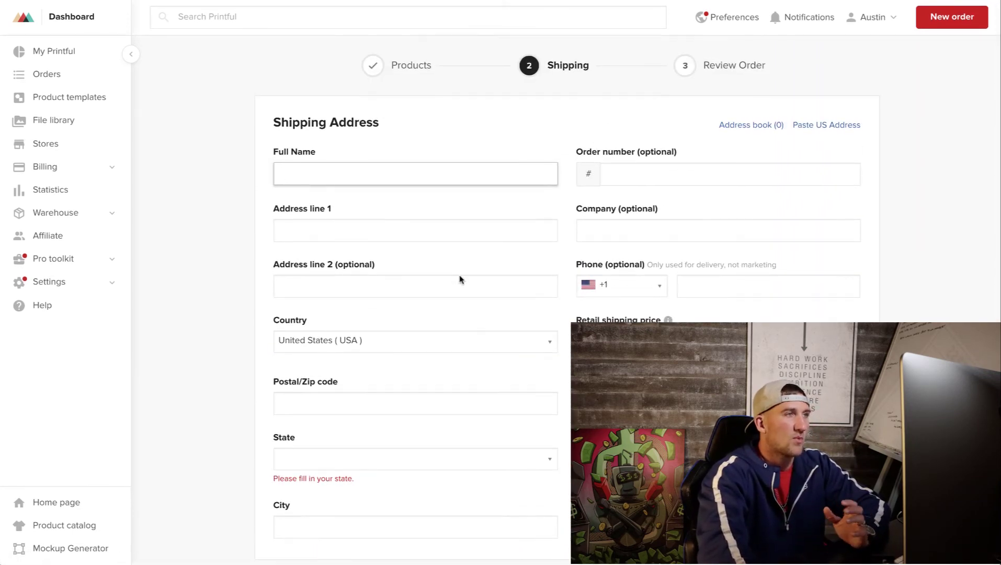
key(alt+Left)
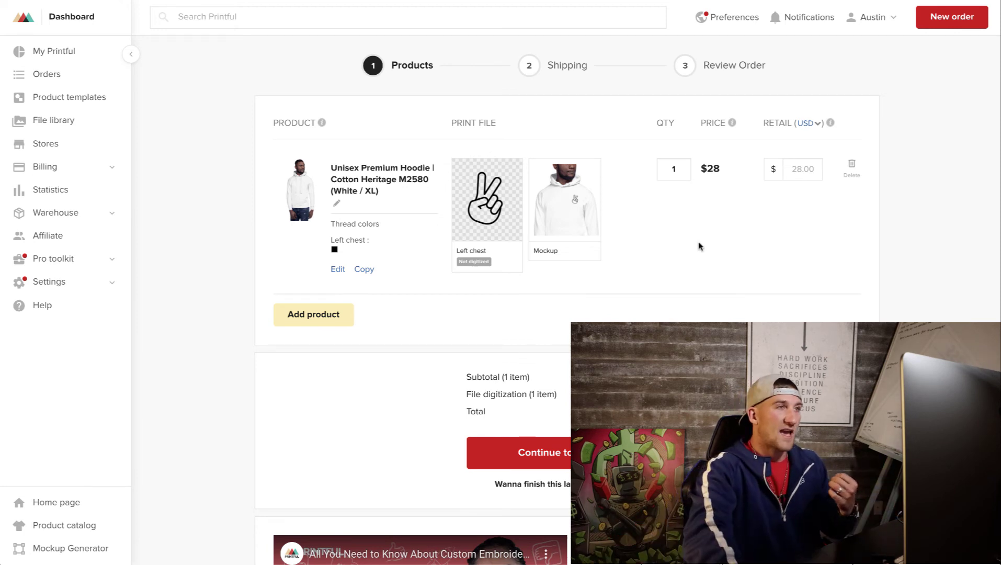
Step: Open ssactivewear.com in a new browser tab
key(ctrl+t)
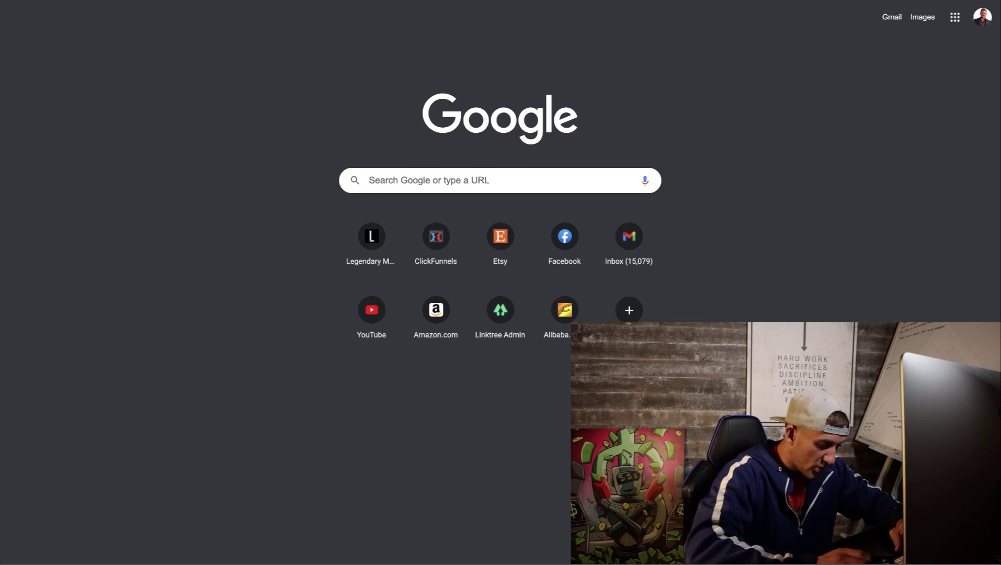
text(ss)
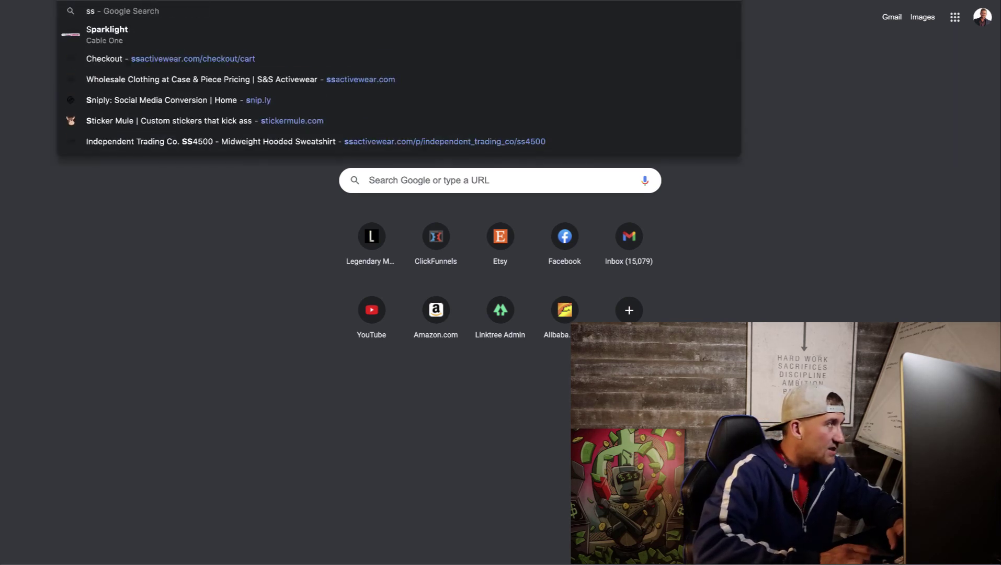
text(activewear)
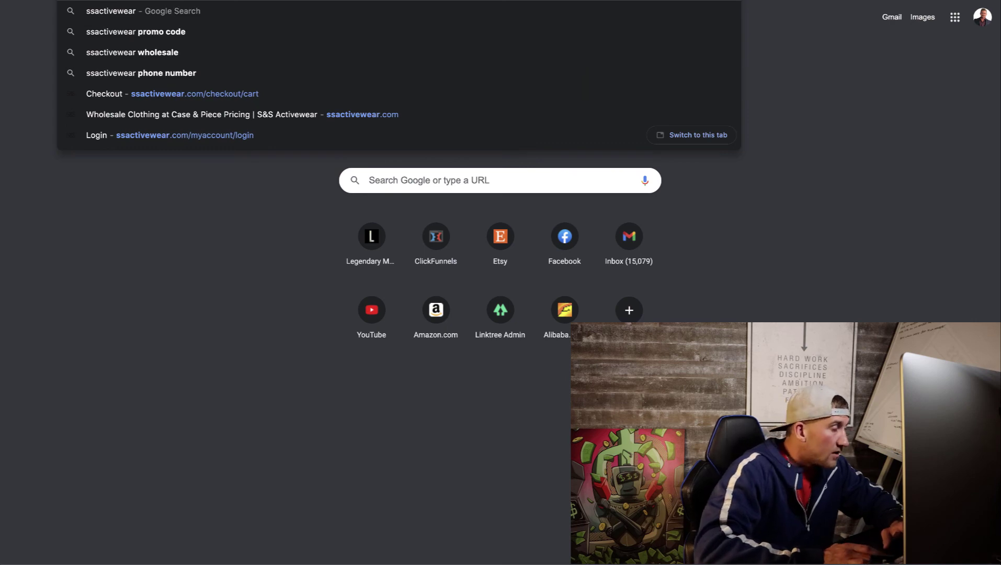
text(.com)
key(Return)
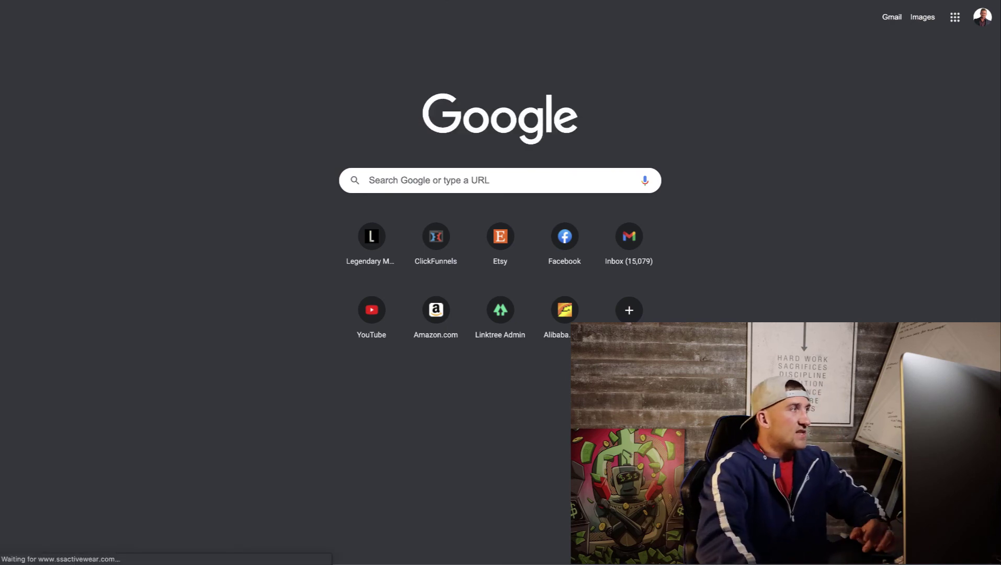